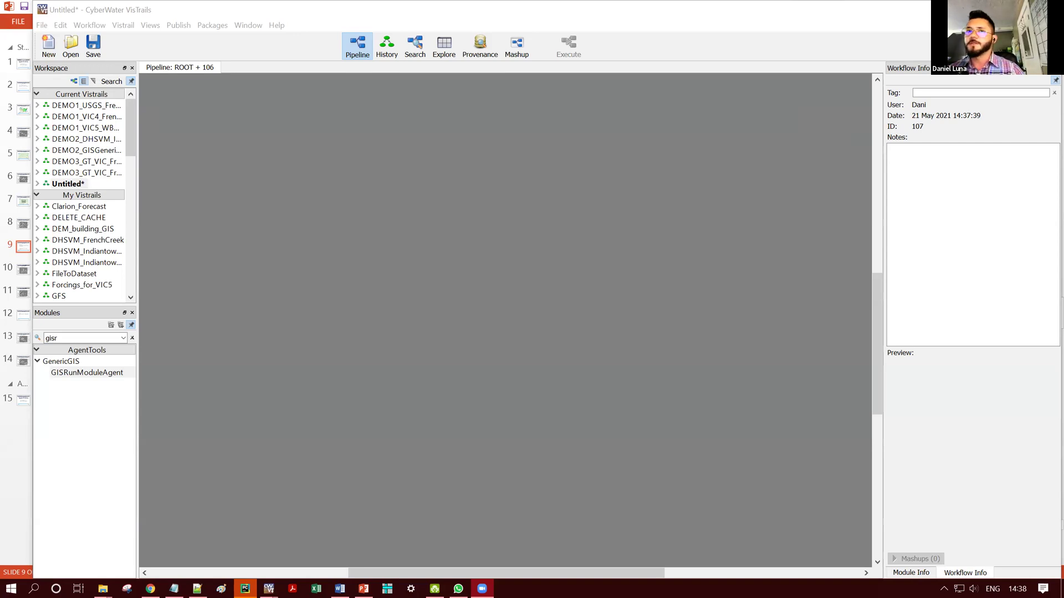
- Add a GISRunModuleAgent module to the empty pipeline and set its ReadyToStart input to true
double_click(56, 338)
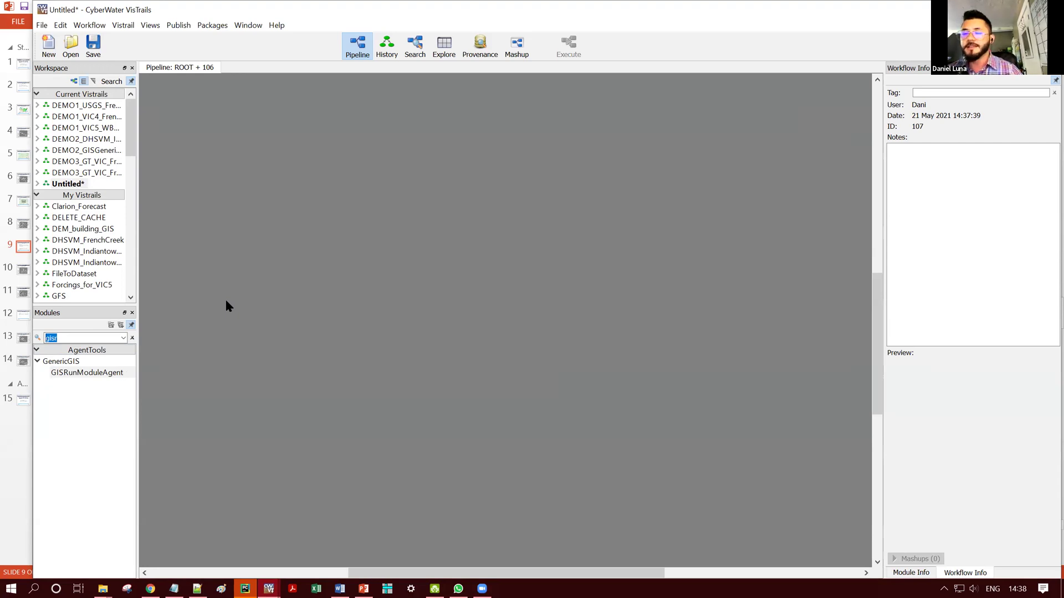
drag(68, 373, 404, 282)
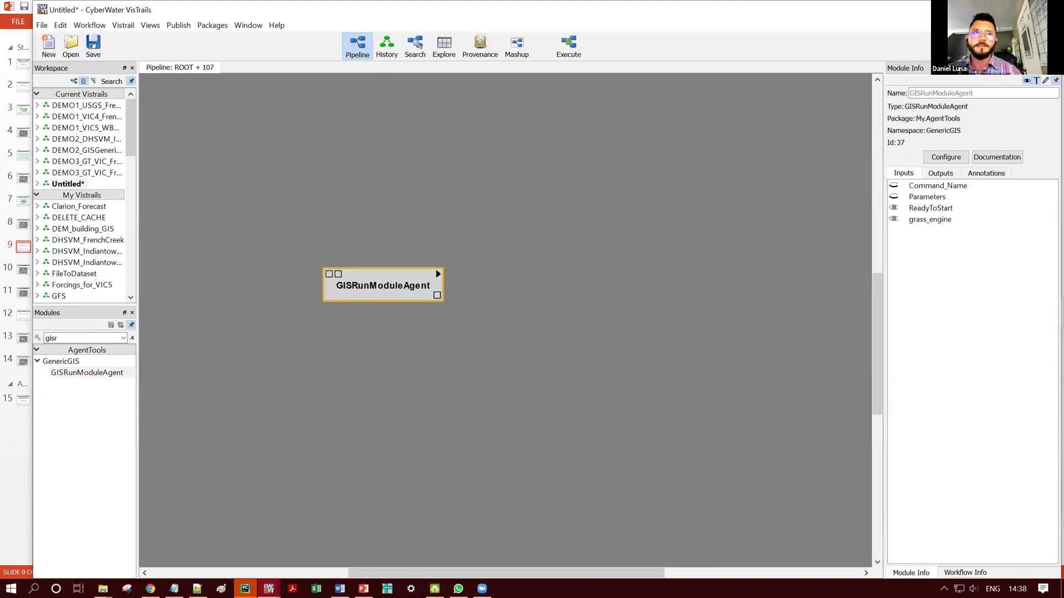
drag(402, 286, 429, 277)
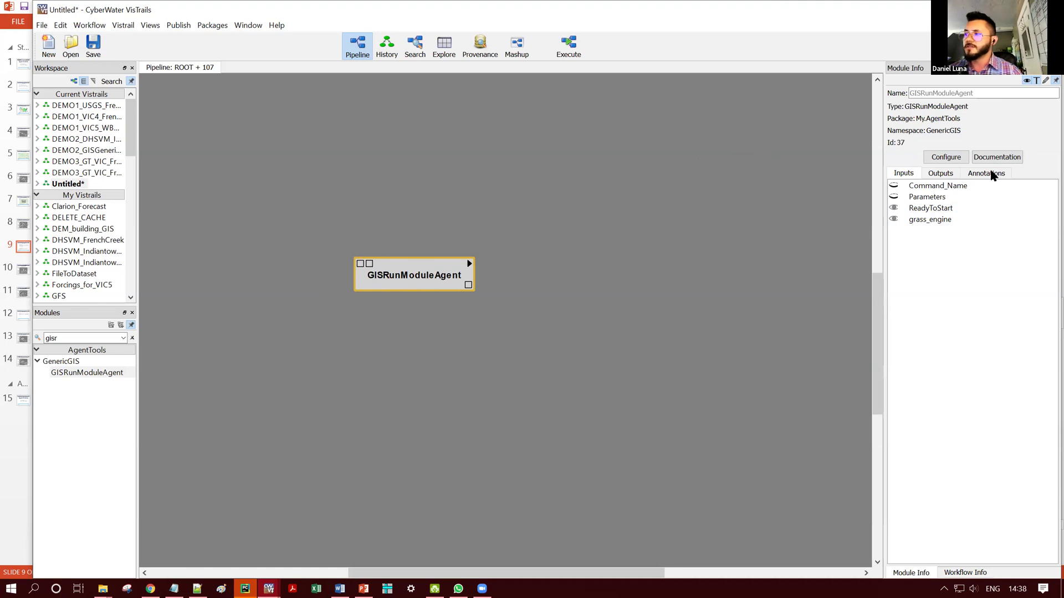
click(936, 211)
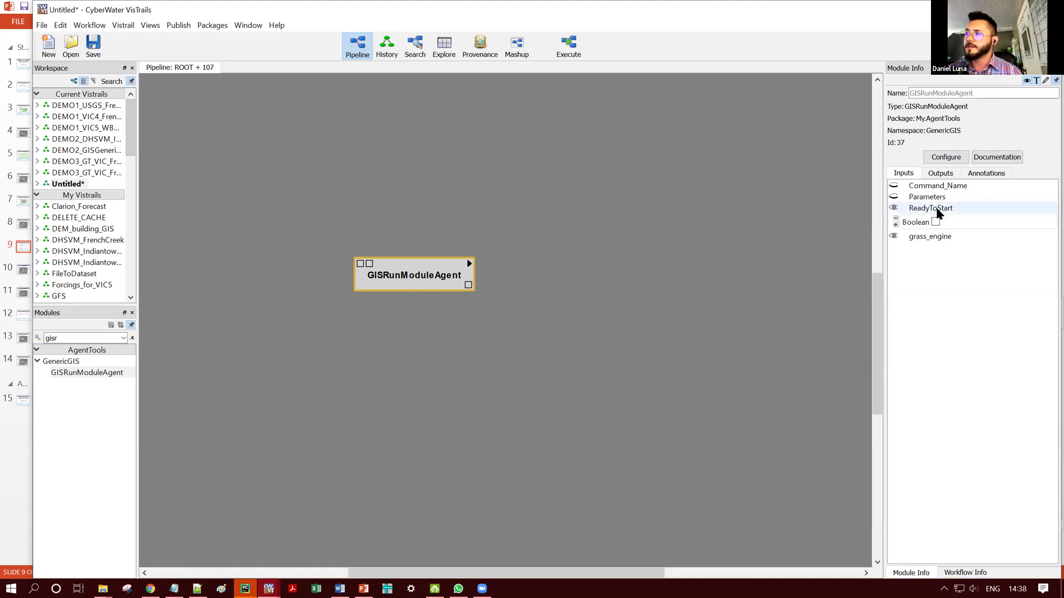
click(936, 222)
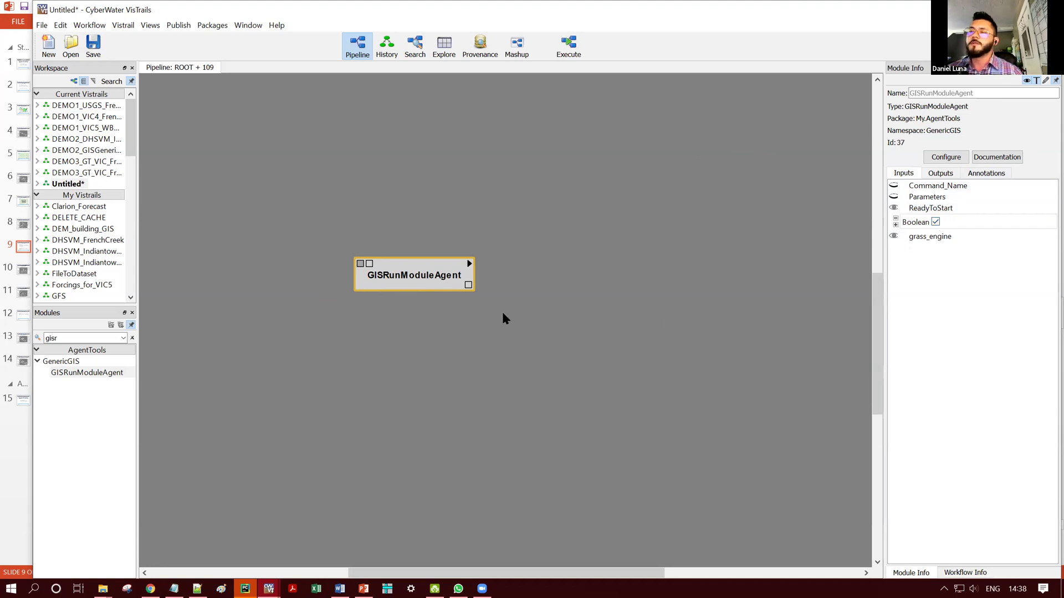
- Name the GISRunModuleAgent module r.in.text
drag(411, 275, 416, 269)
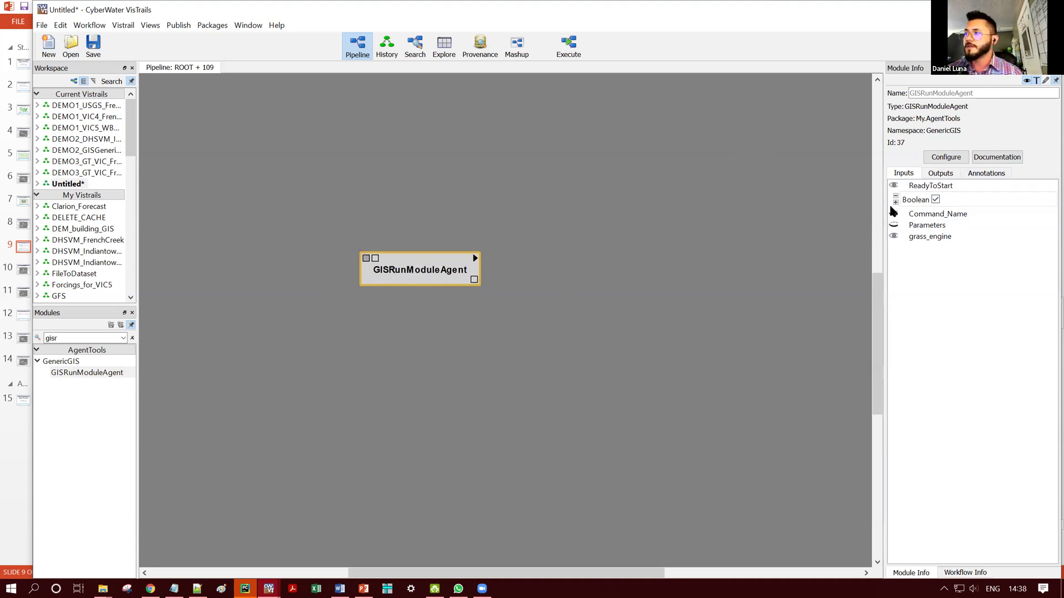
click(956, 92)
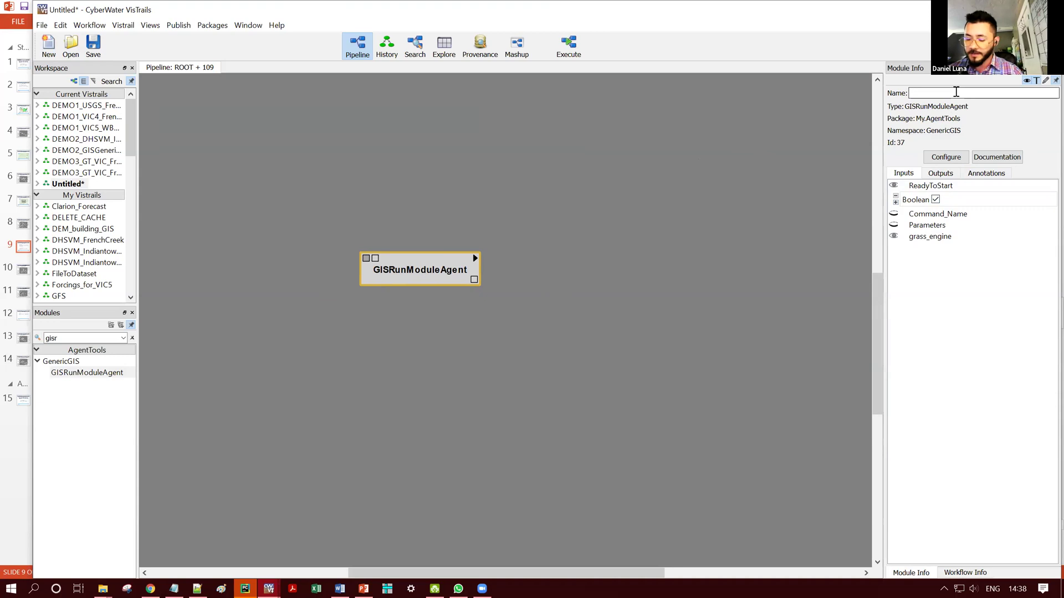
text(r.in.text)
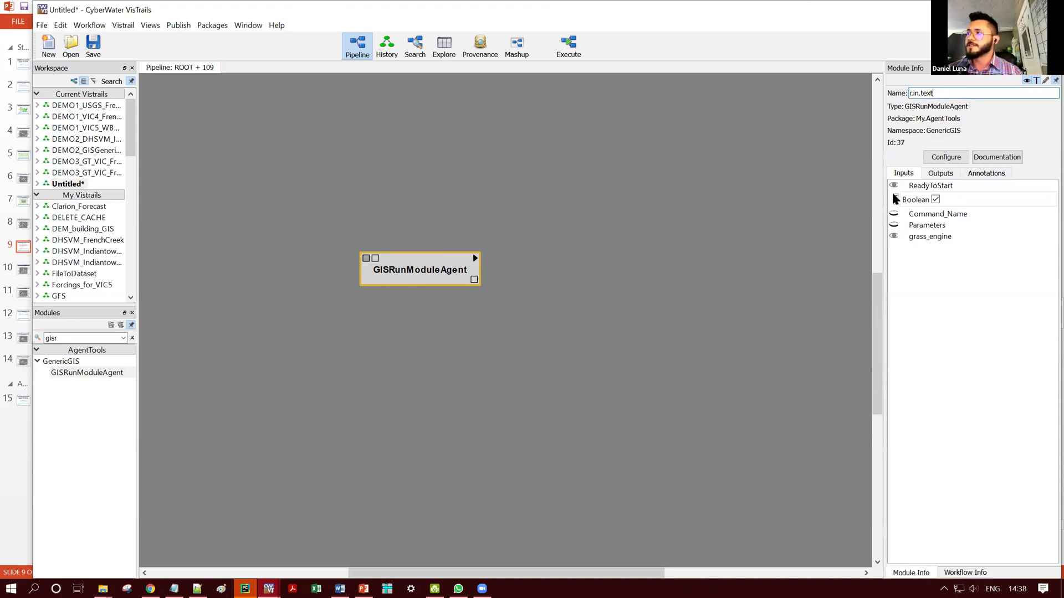
drag(936, 93, 856, 91)
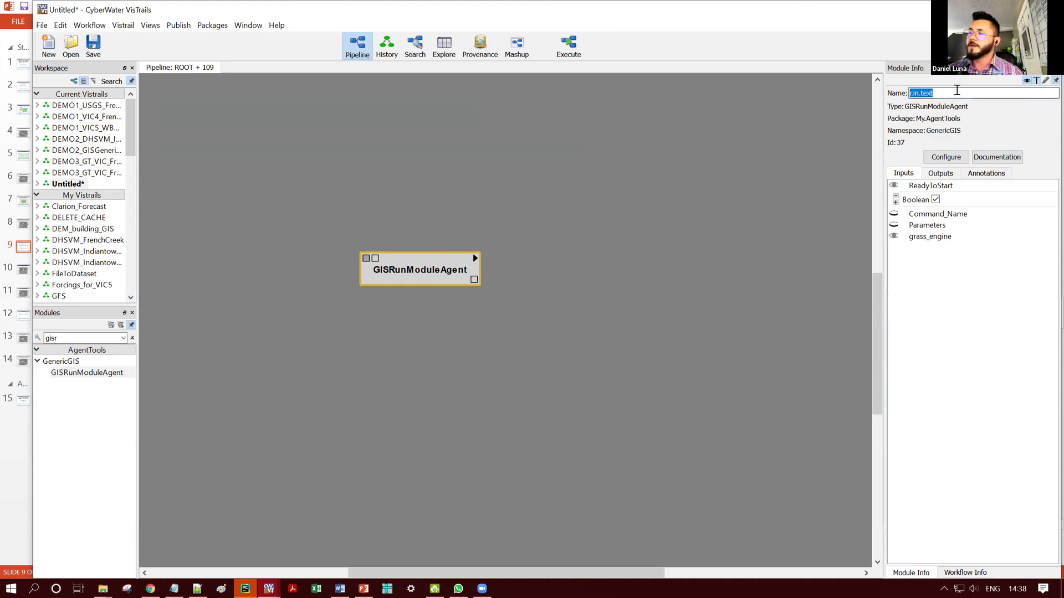
click(959, 95)
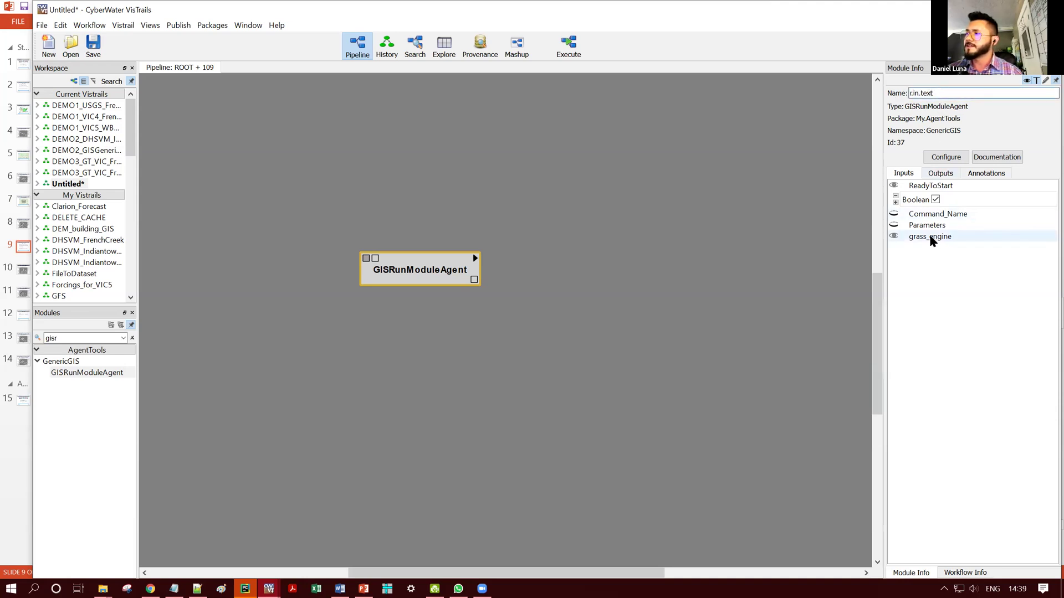
click(453, 275)
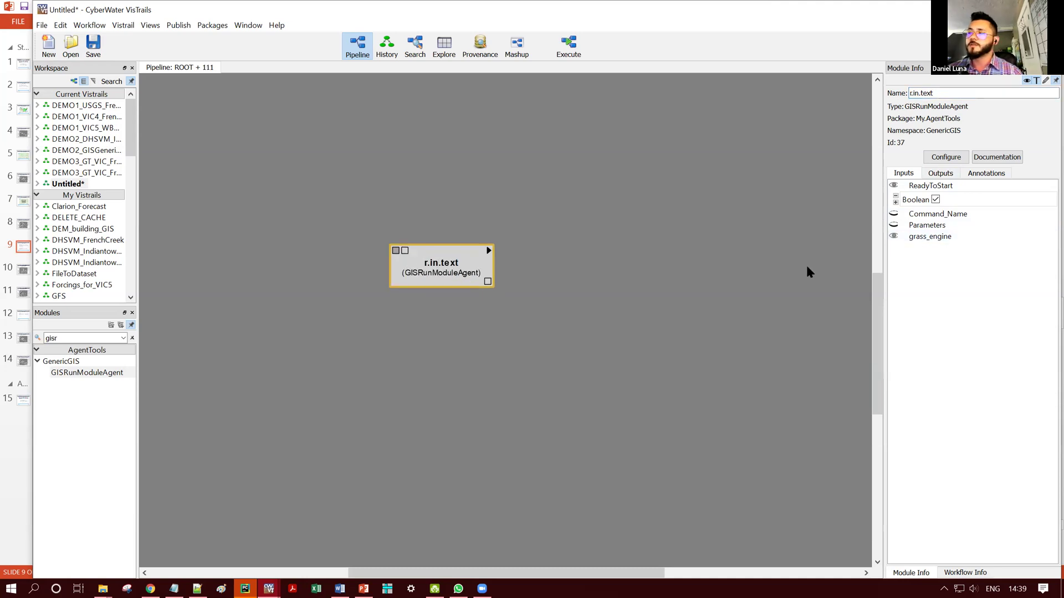
- Add a GISEngine module above r.in.text and connect its GRASS_GISEngine output to r.in.text's grass_engine input
drag(60, 338, 11, 340)
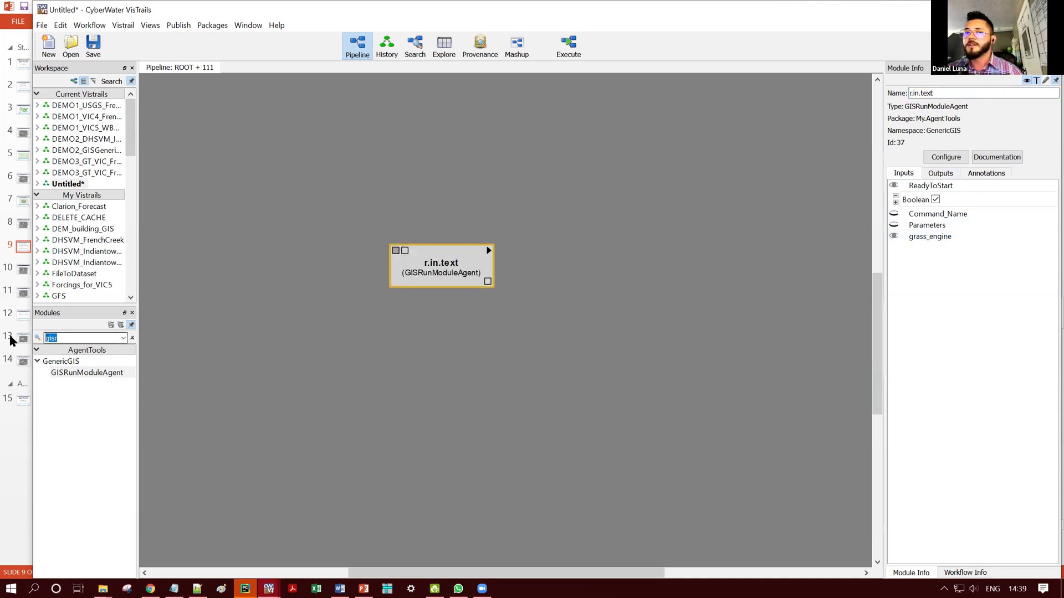
text(gr)
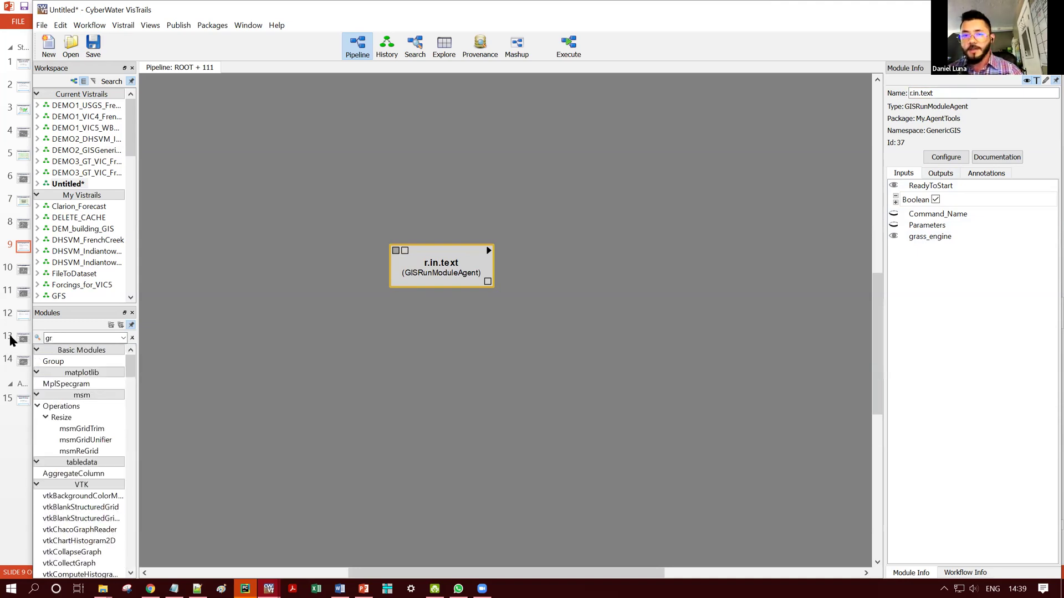
key(BackSpace)
key(BackSpace)
text(gis)
drag(78, 386, 306, 226)
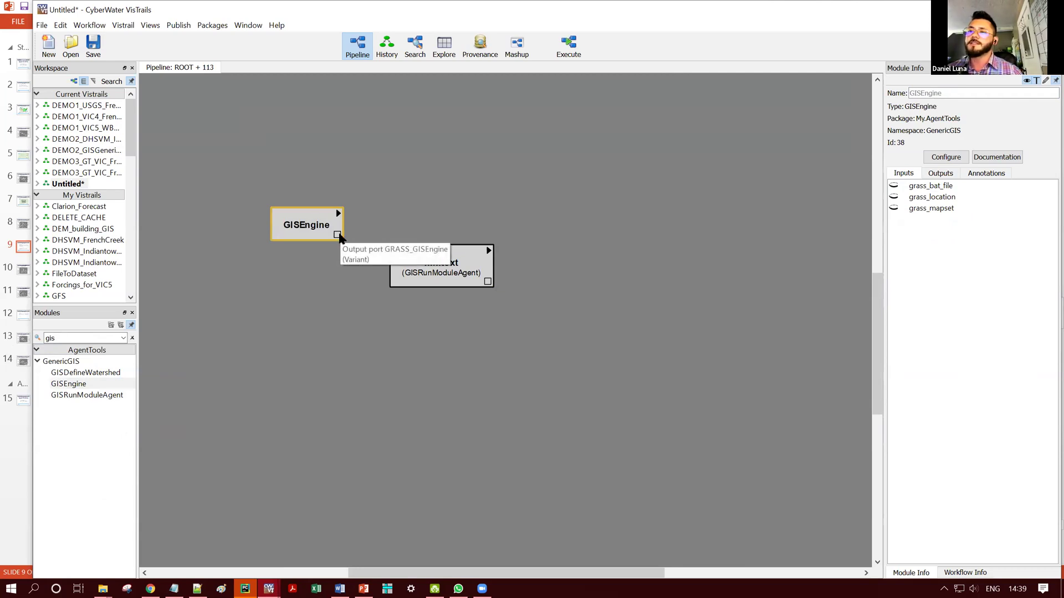
drag(325, 211, 341, 195)
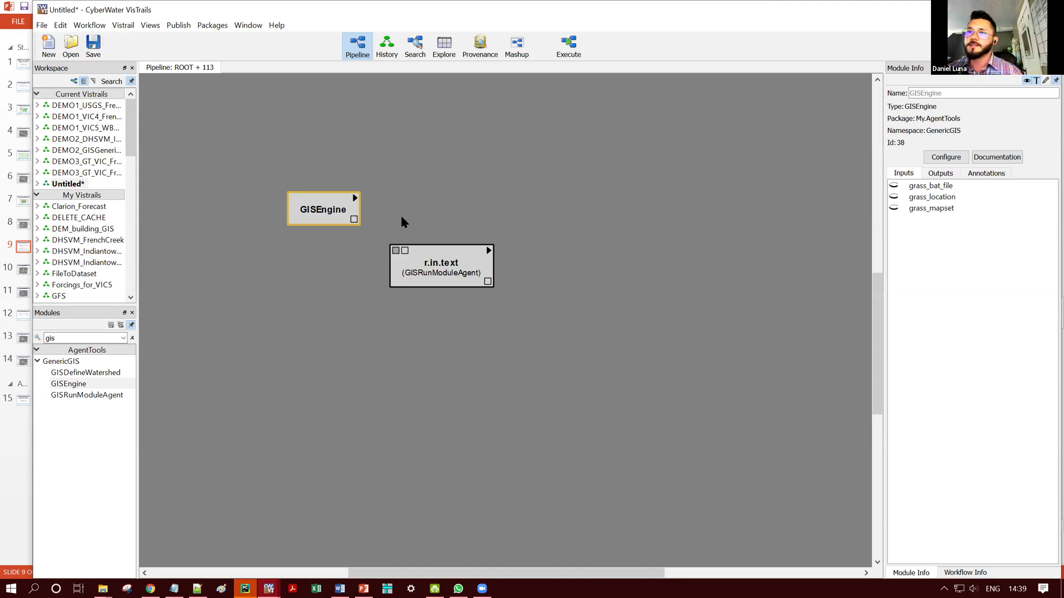
drag(355, 218, 403, 261)
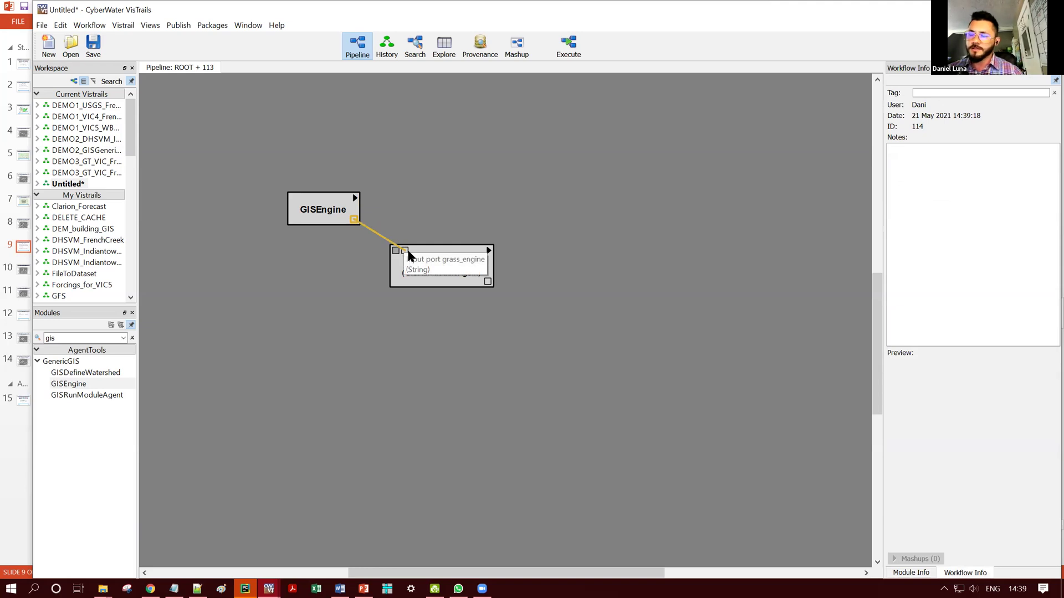
- Set the Command_Name input of the r.in.text module to r.in.text
click(452, 282)
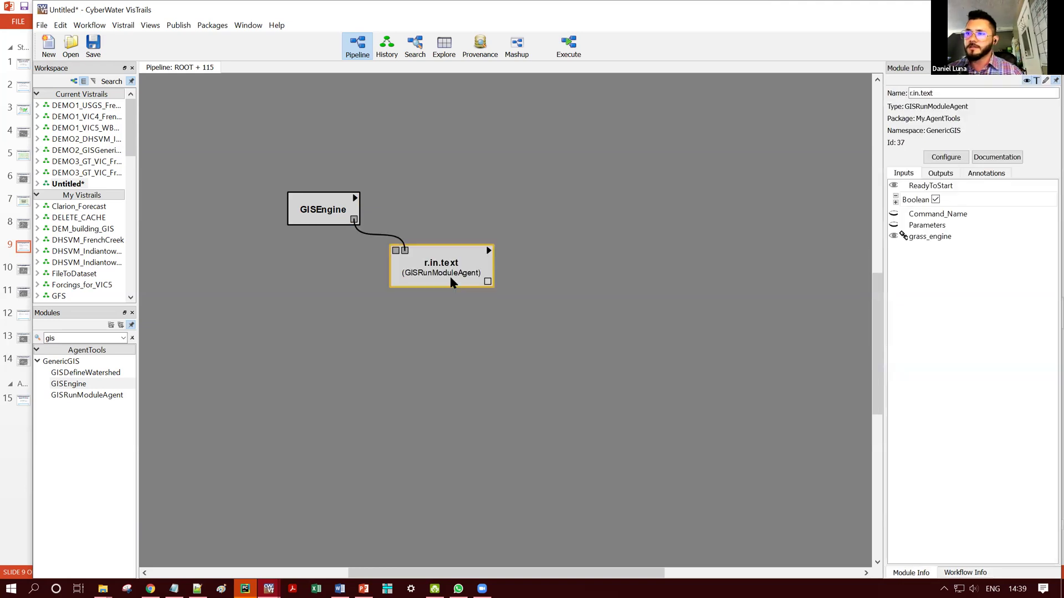
click(951, 216)
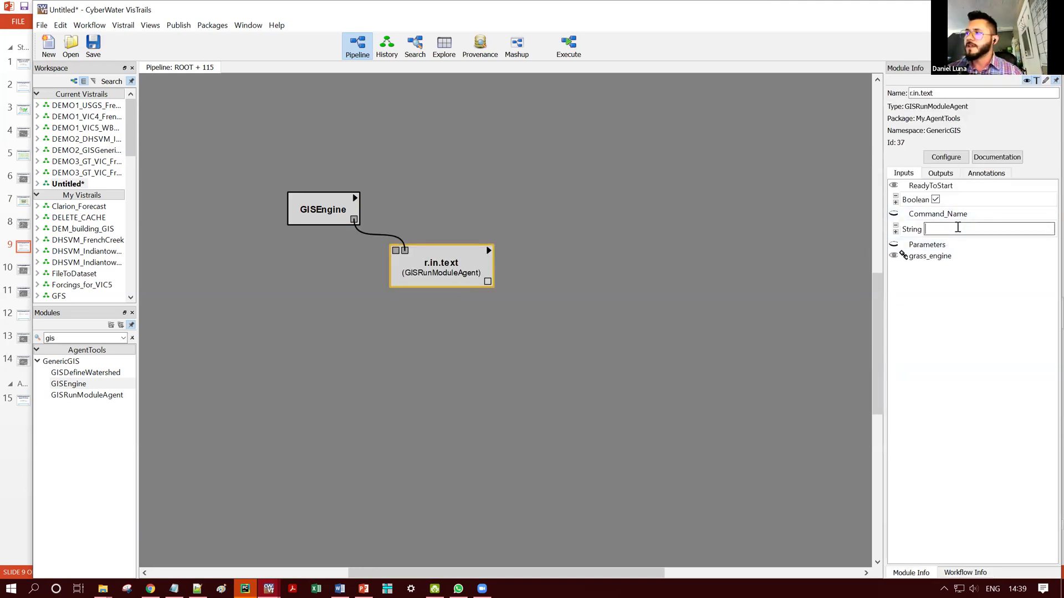
text(r.in.)
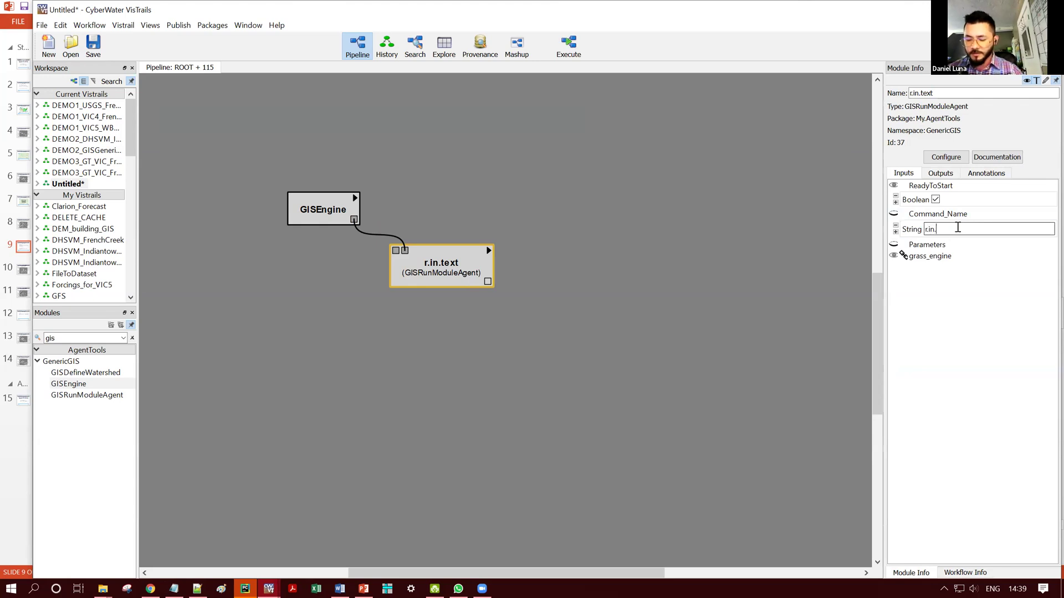
text(text)
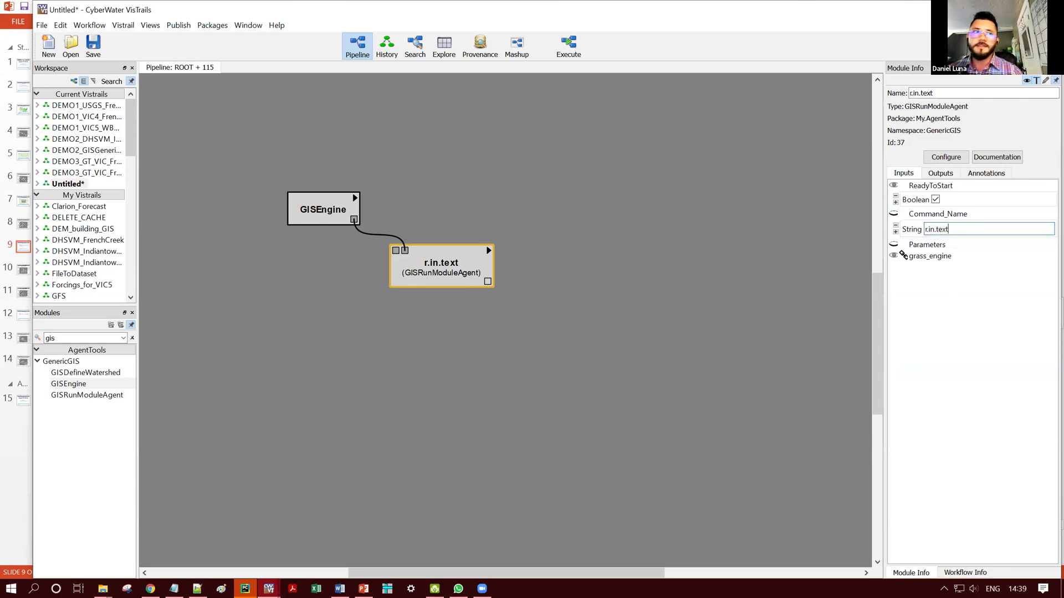
- Switch to DMO.txt in Notepad and examine the parameter lists for the r.in.text and r.watershed commands
key(alt+Tab)
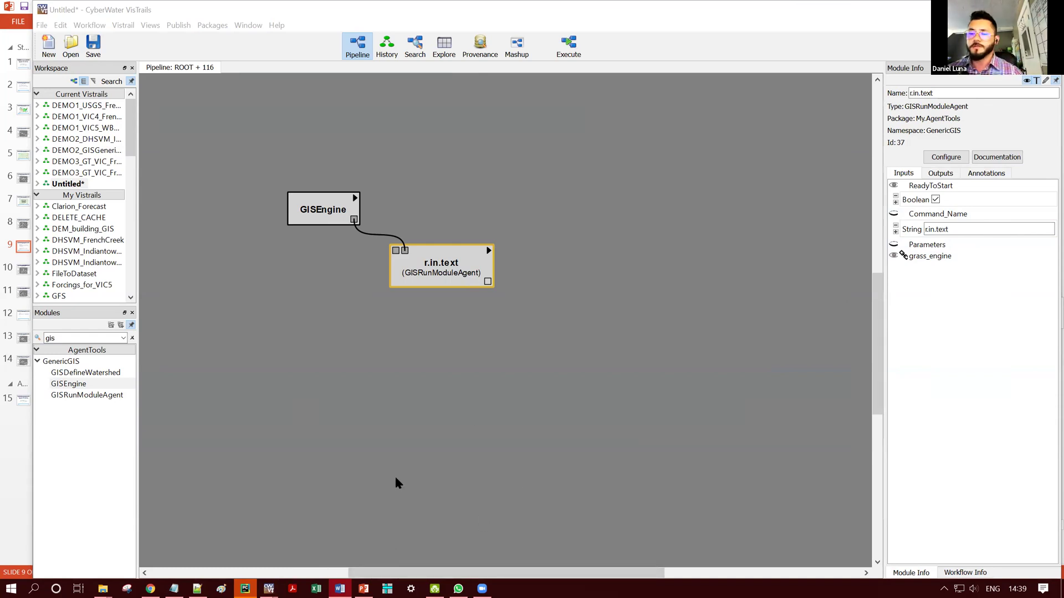
click(174, 589)
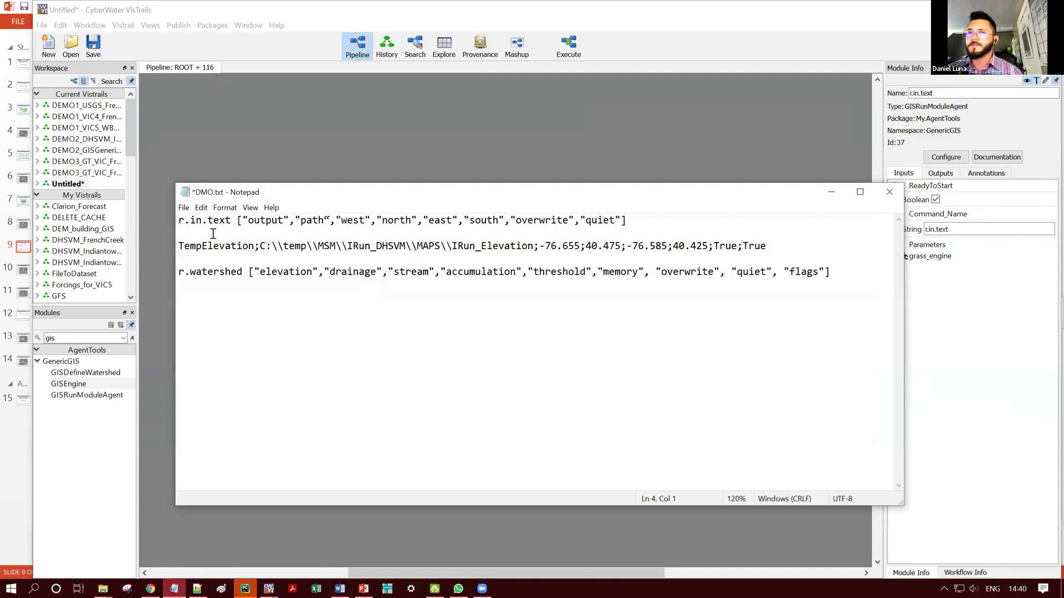
drag(179, 220, 246, 220)
double_click(253, 220)
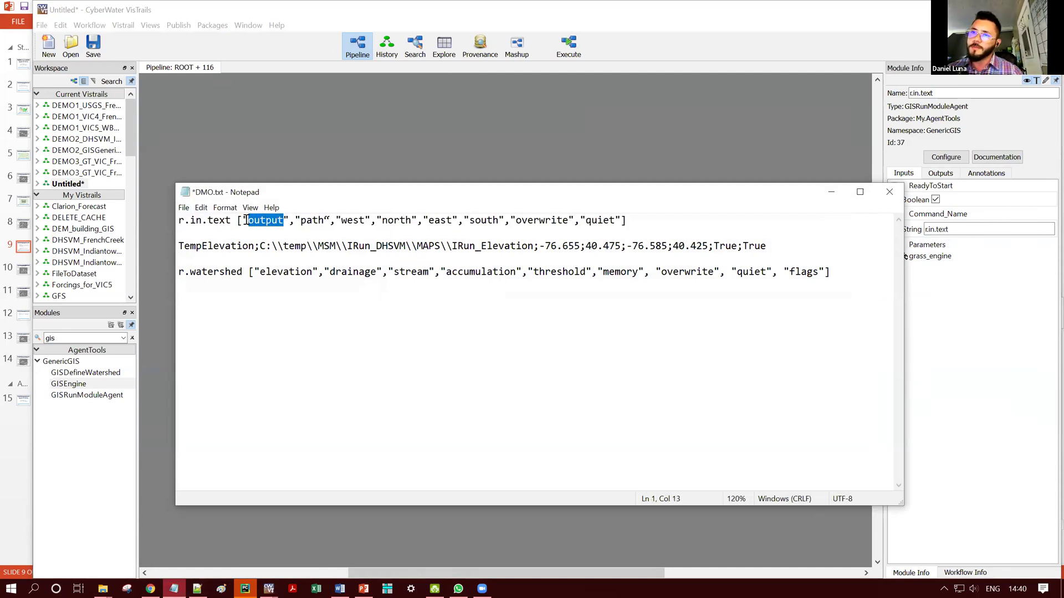
drag(325, 221, 522, 220)
click(568, 220)
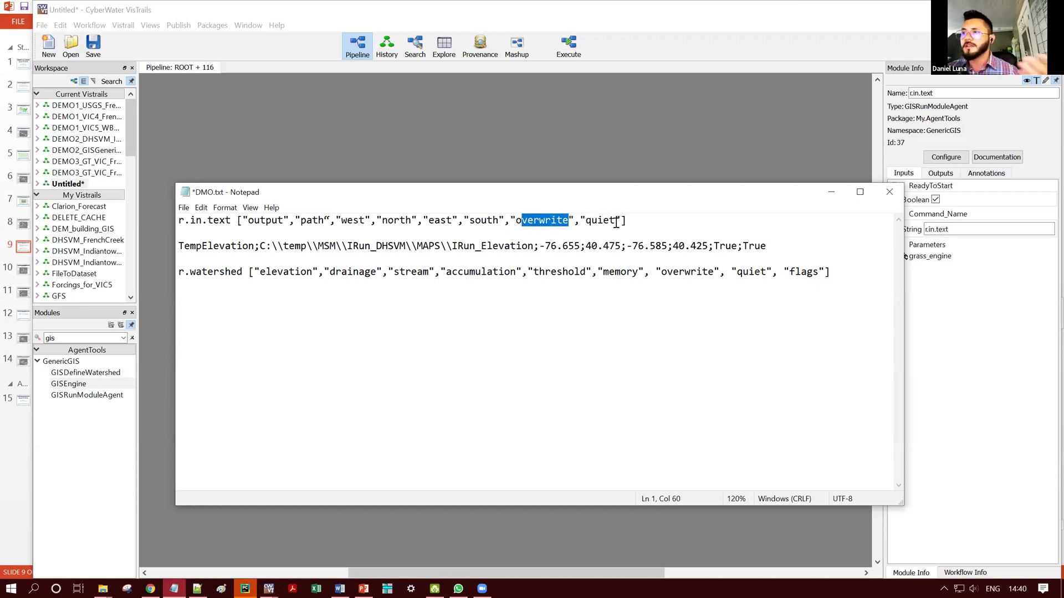
drag(619, 220, 585, 221)
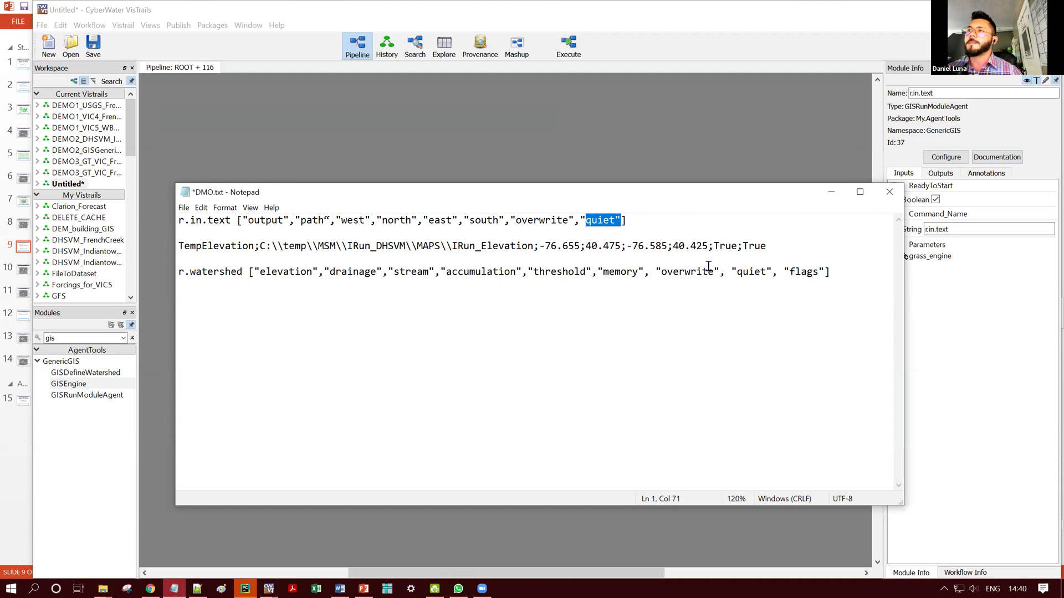
drag(242, 220, 482, 221)
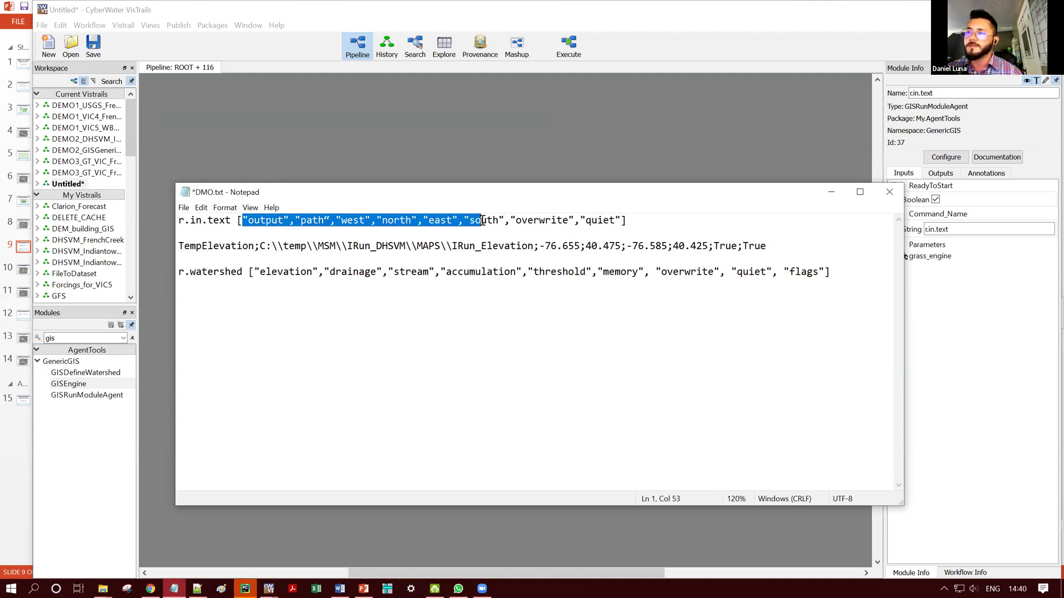
drag(179, 271, 243, 272)
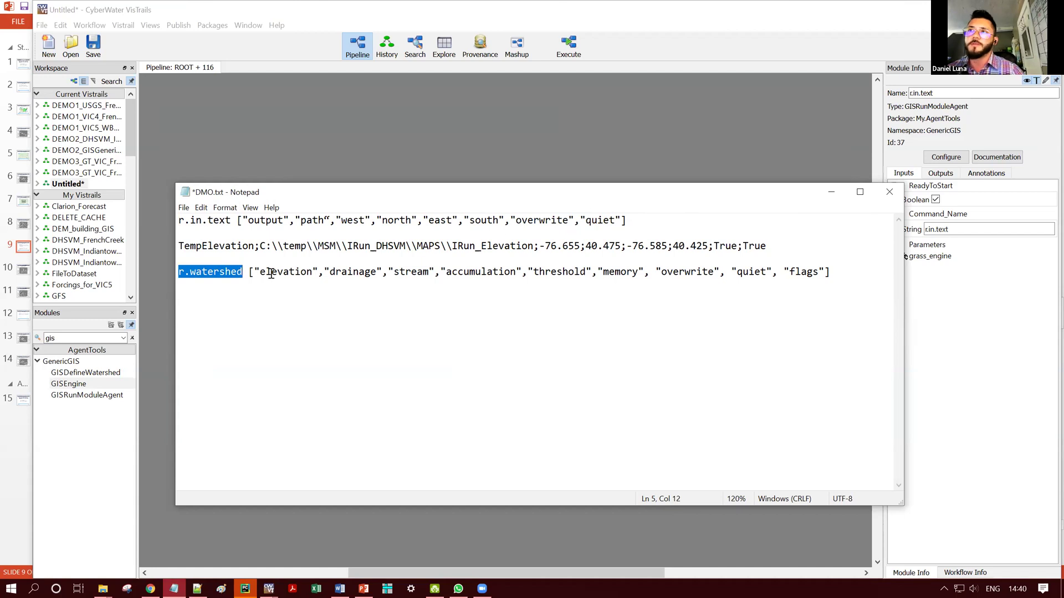
- Copy TempElevation;C:\\temp\\MSM\\IRun_DHSVM\\MAPS\\IRun_Elevation;-76.655;40.475;-76.585;40.425;True;True from DMO.txt into the r.in.text module's Parameters input in VisTrails and execute the workflow
drag(768, 246, 176, 245)
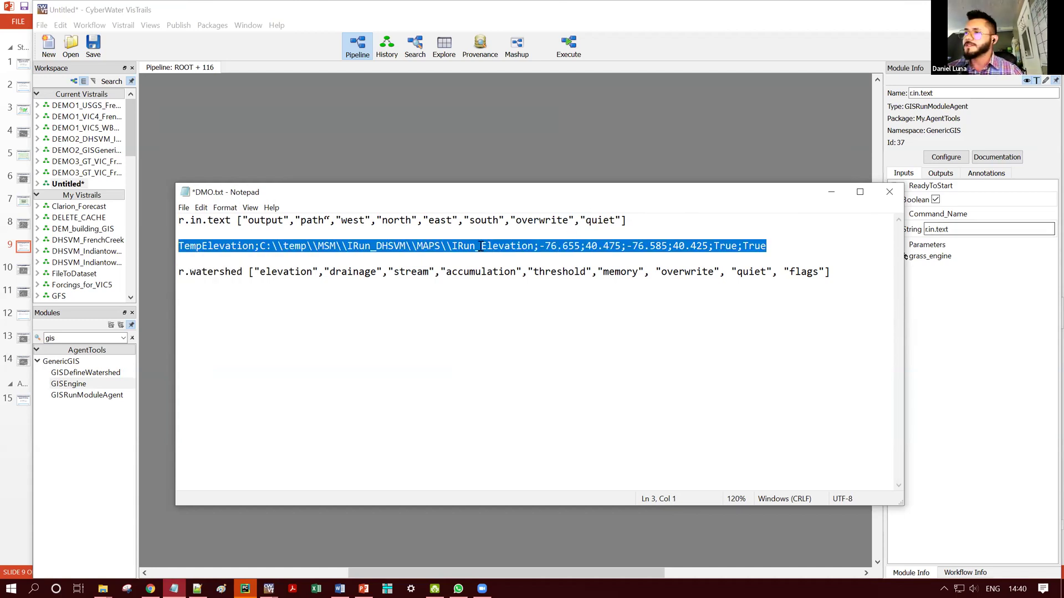
click(956, 246)
click(959, 258)
key(ctrl+v)
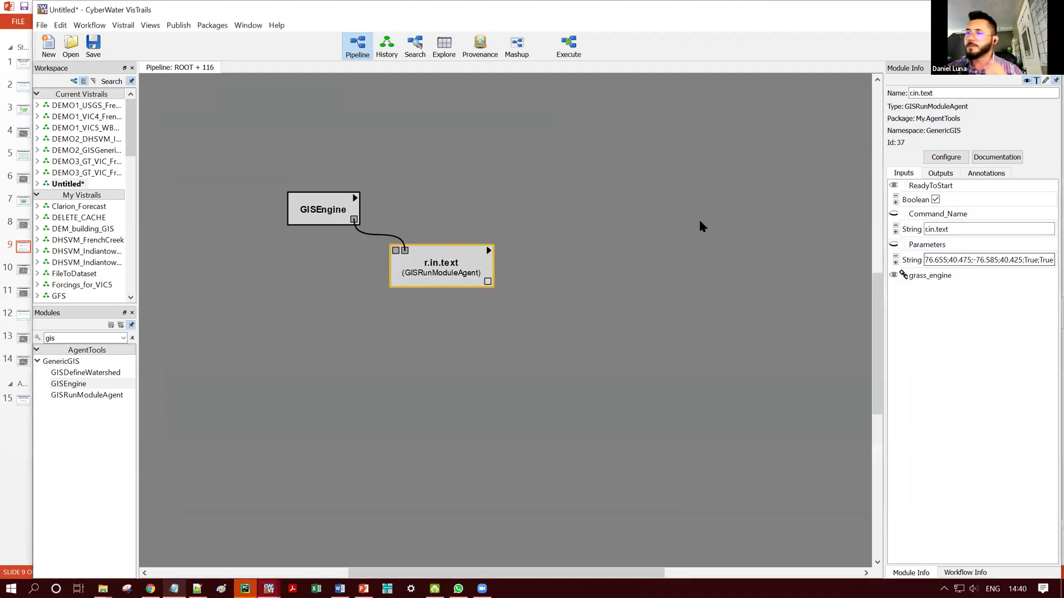
key(Return)
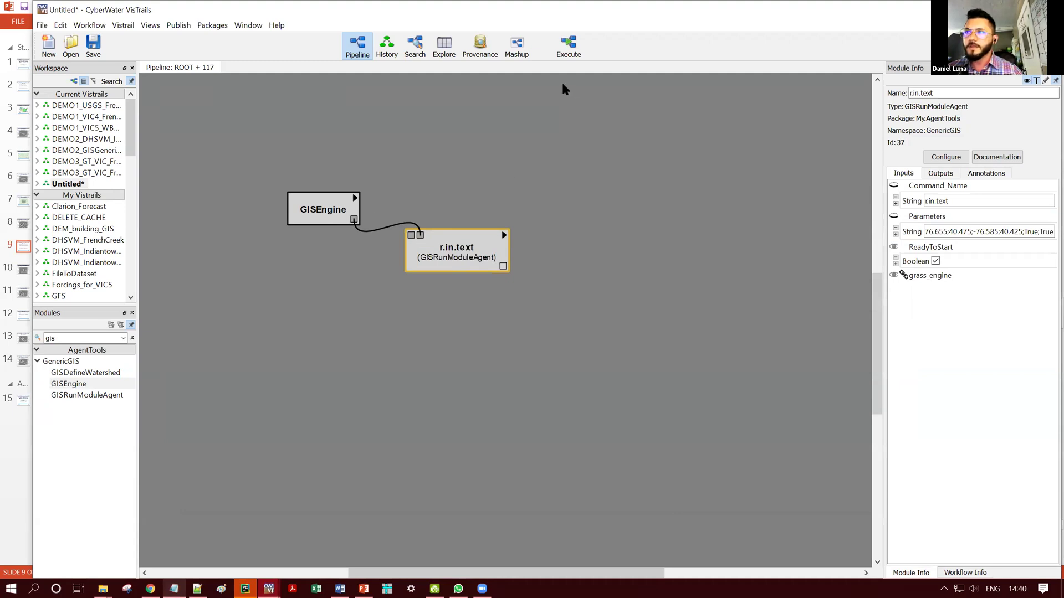
click(565, 56)
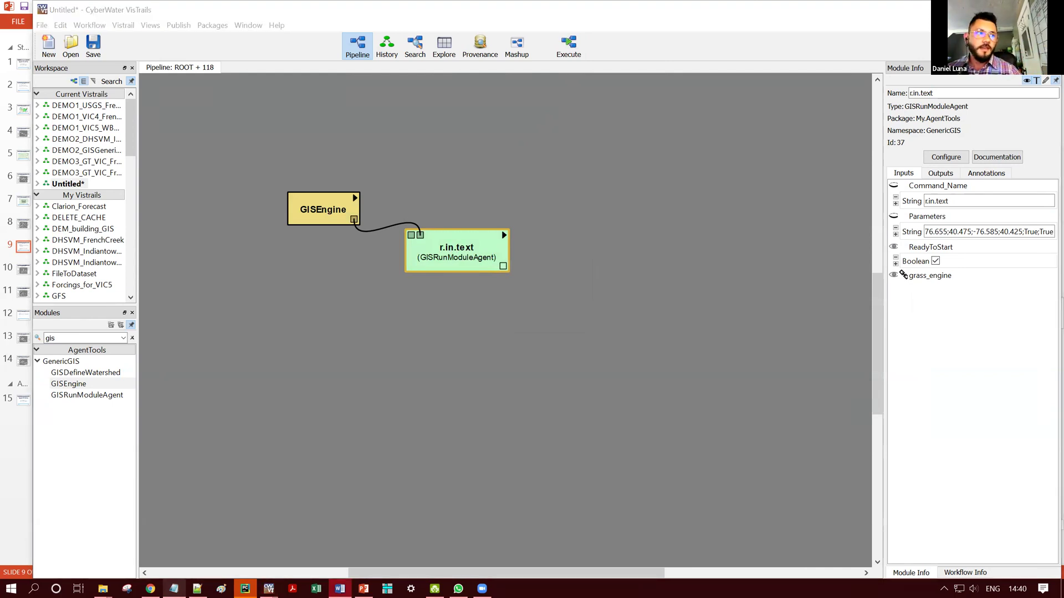
- Paste the copied g.region, r.watershed and r.water.outlet modules into the pipeline and arrange them below r.in.text
click(475, 413)
key(ctrl+v)
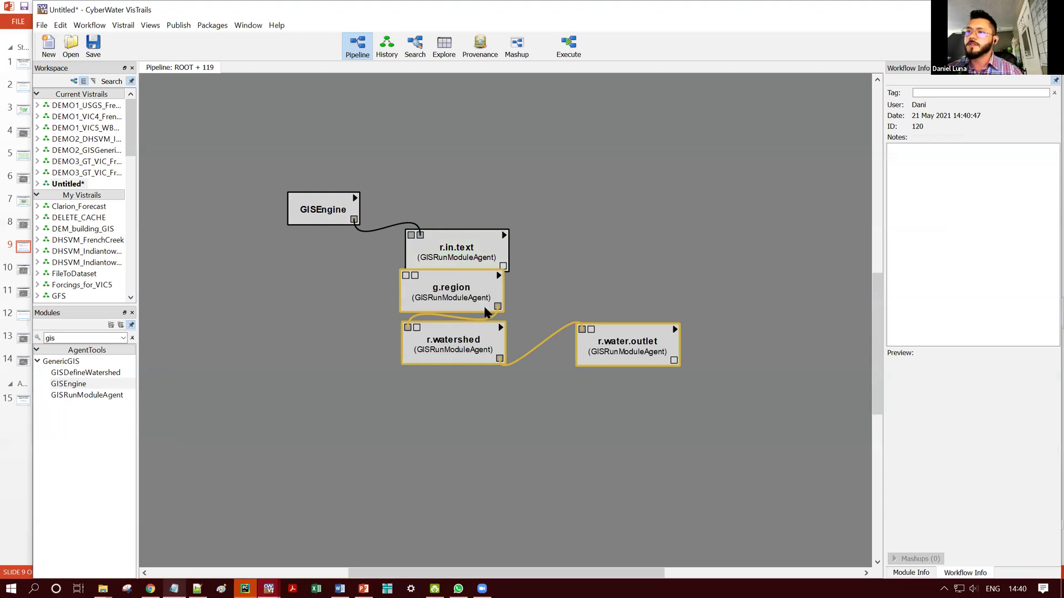
drag(479, 300, 491, 322)
drag(328, 323, 640, 397)
drag(633, 383, 621, 373)
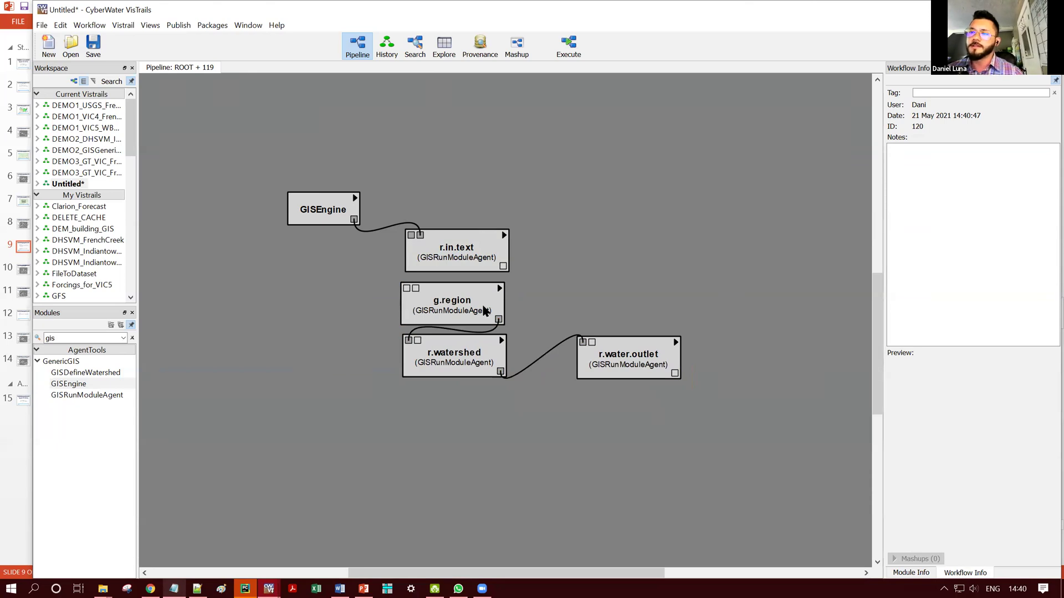
- Connect r.in.text's output to g.region's ReadyToStart input and link GISEngine to the grass_engine inputs of g.region and r.watershed
click(420, 317)
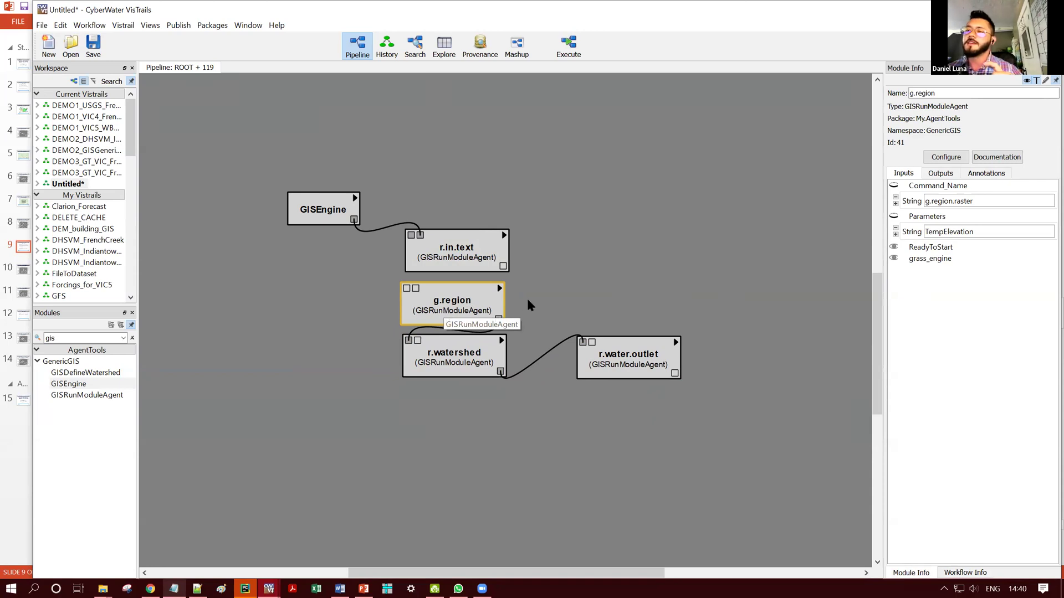
click(492, 262)
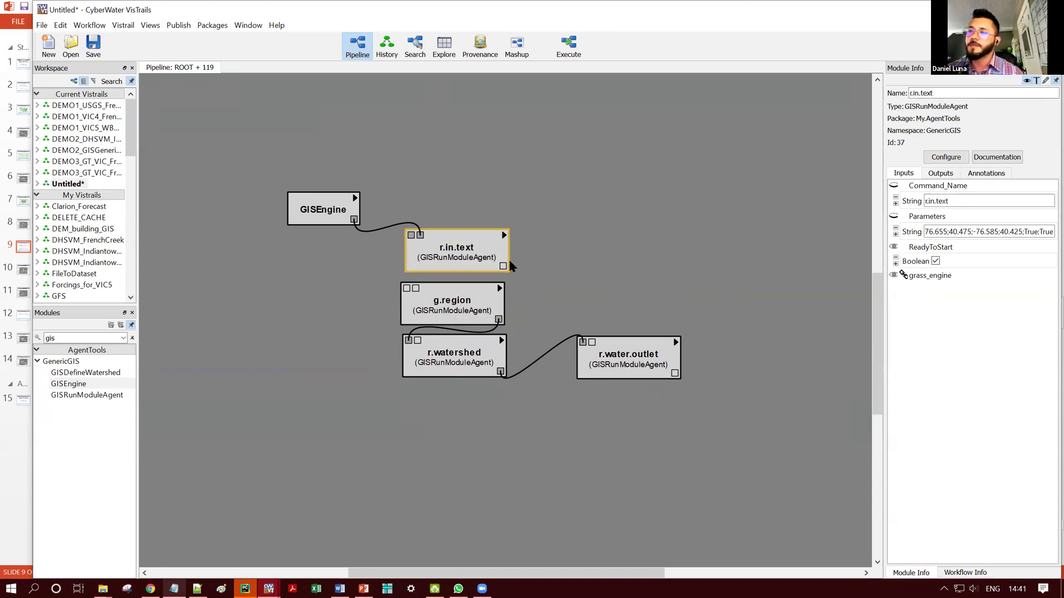
drag(503, 266, 409, 290)
drag(354, 220, 432, 363)
drag(490, 363, 475, 362)
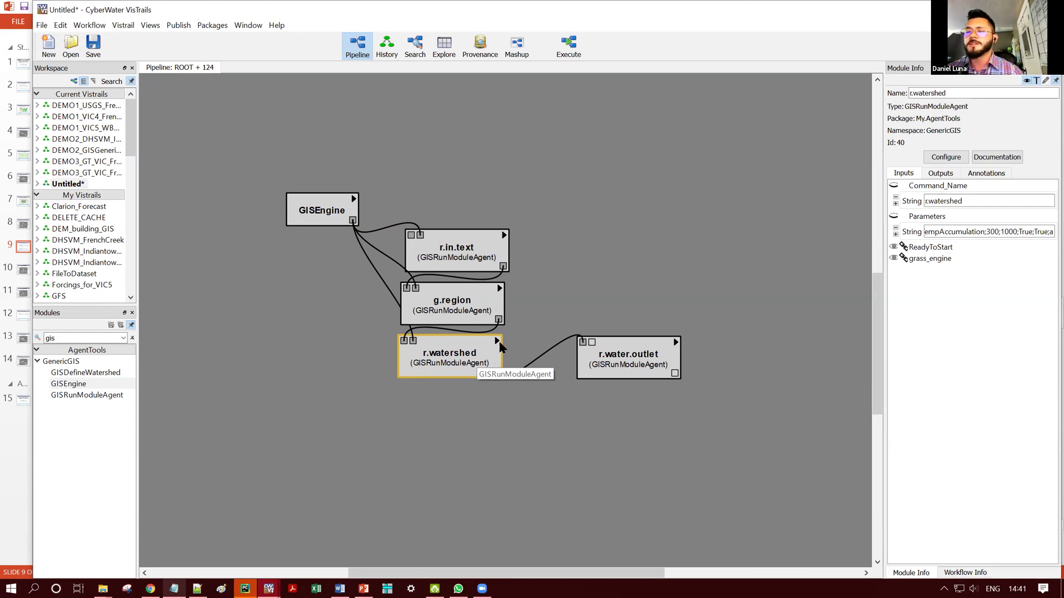
- Widen the module information area to read r.water.outlet's parameters and connect GISEngine to that module's grass_engine input
click(624, 363)
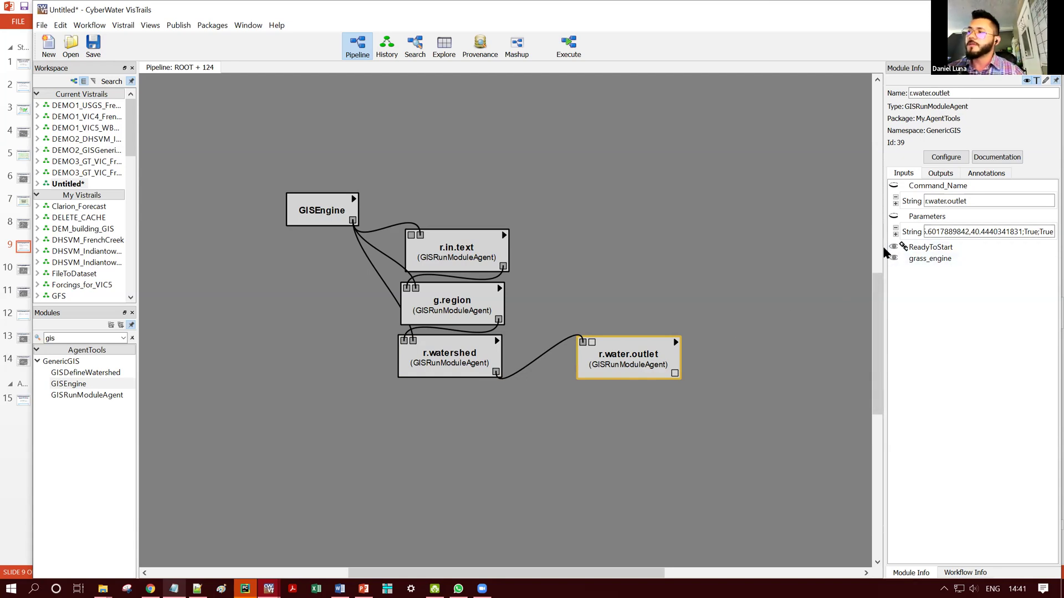
drag(760, 253, 702, 253)
drag(848, 232, 952, 234)
click(547, 311)
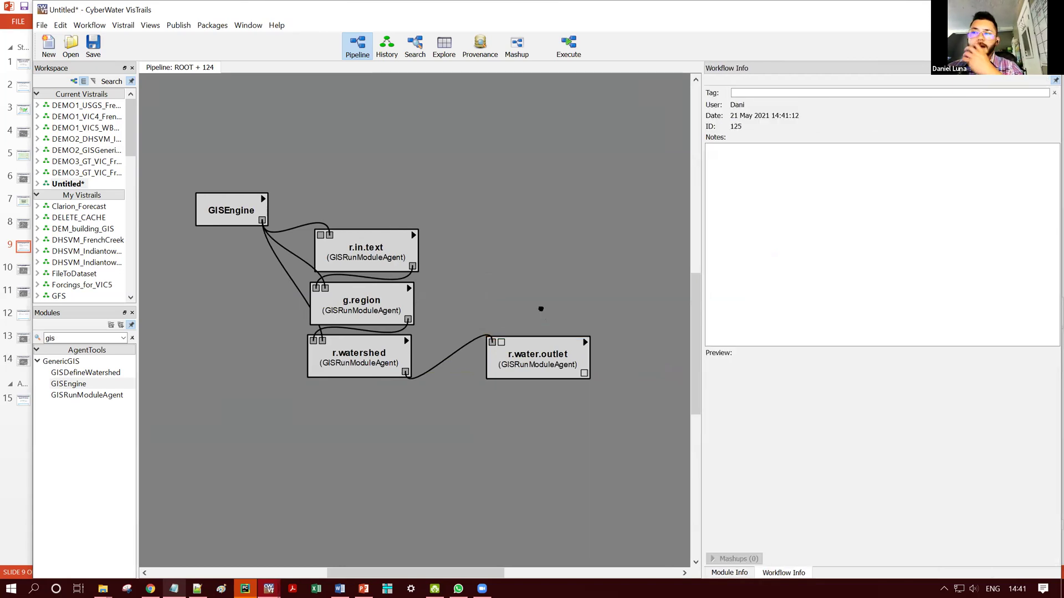
drag(539, 305, 604, 289)
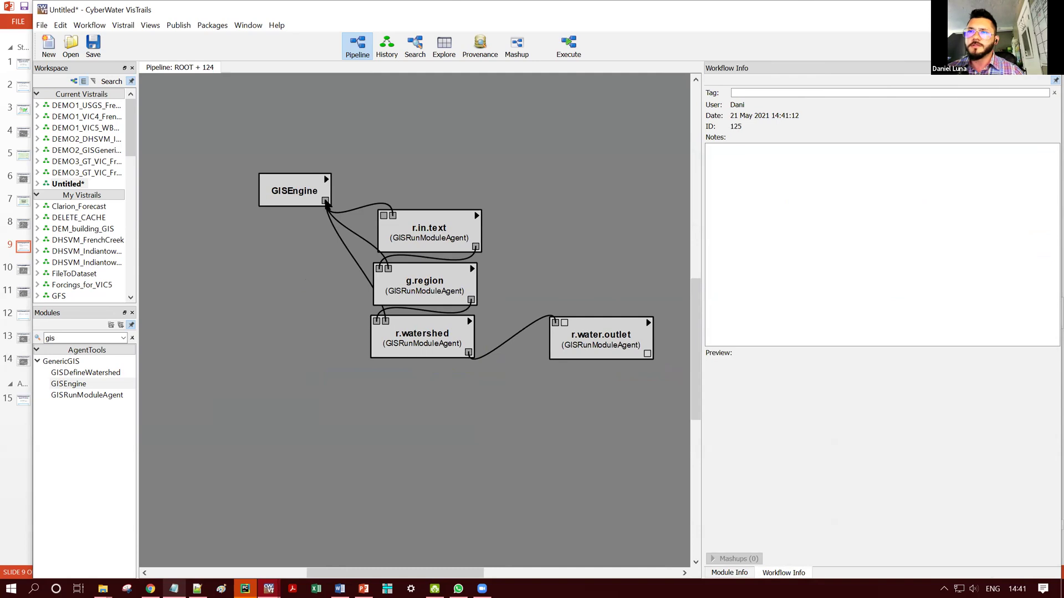
drag(325, 202, 572, 324)
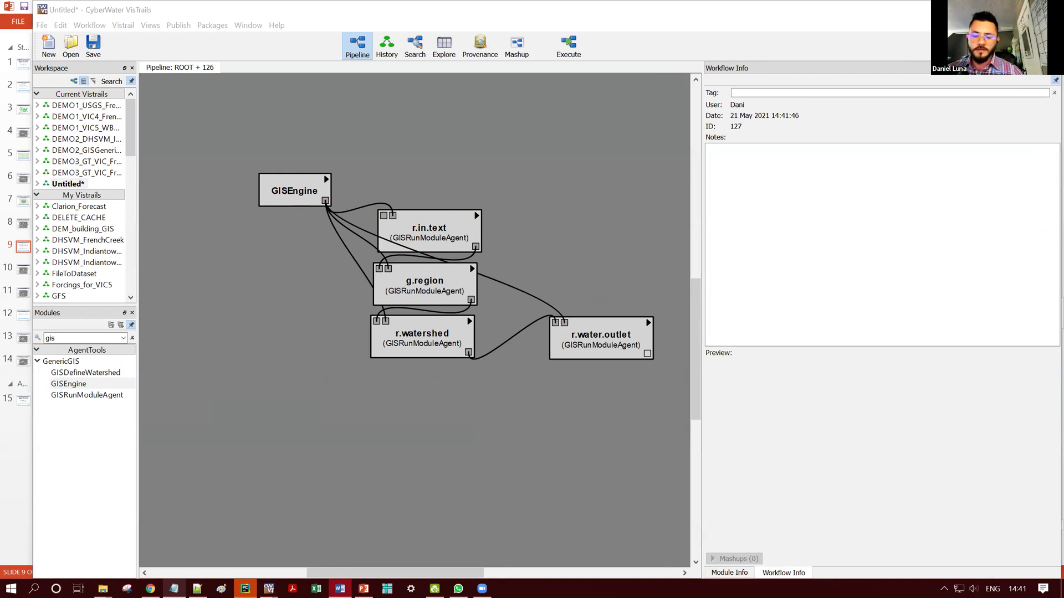
- Paste the copied SpaceRange, r.out.text DEM, LoadMap and DEM modules into the pipeline and place them below r.watershed
click(382, 426)
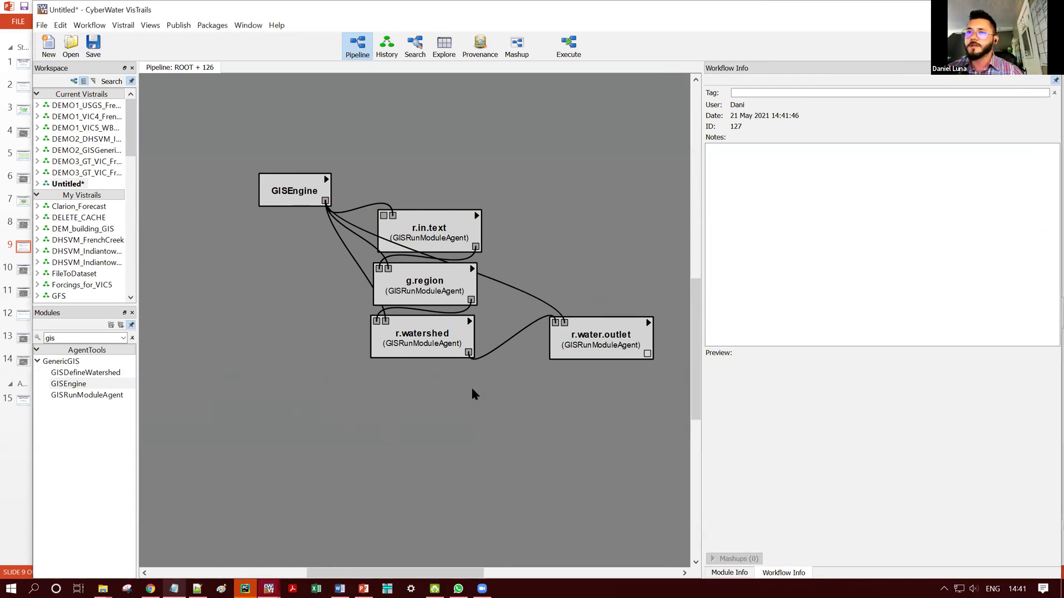
key(ctrl+v)
drag(472, 293, 400, 389)
click(583, 381)
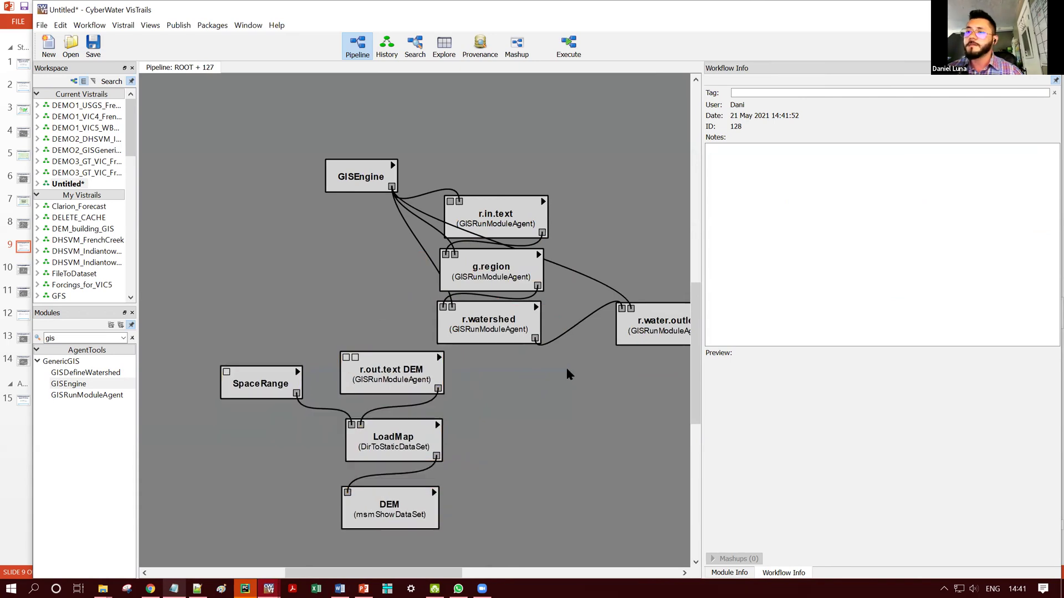
- Connect r.watershed's output to the ReadyToStart input of r.out.text DEM and GISEngine to its grass_engine input
click(381, 384)
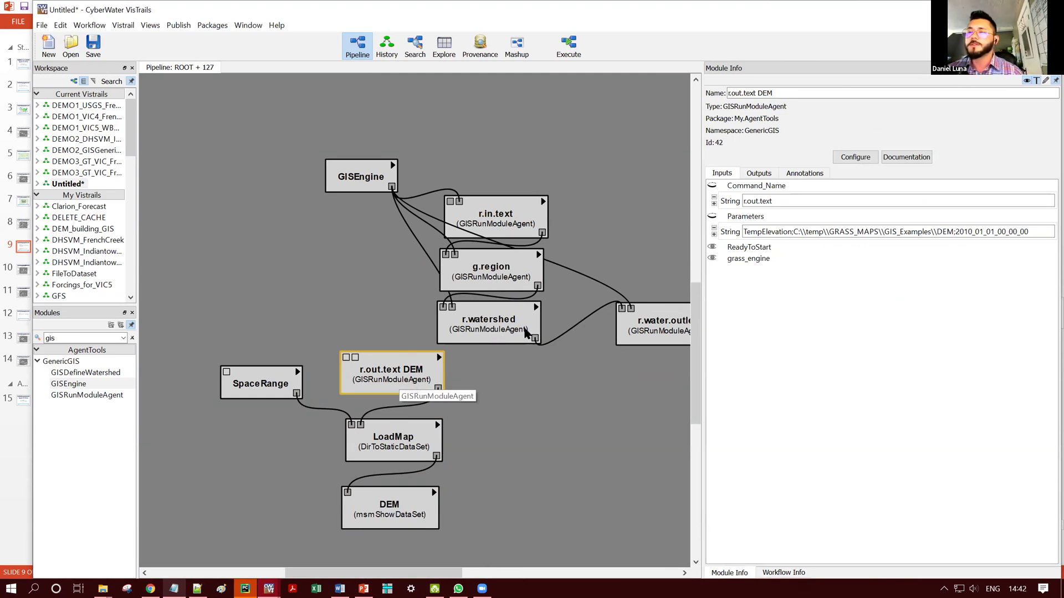
click(526, 357)
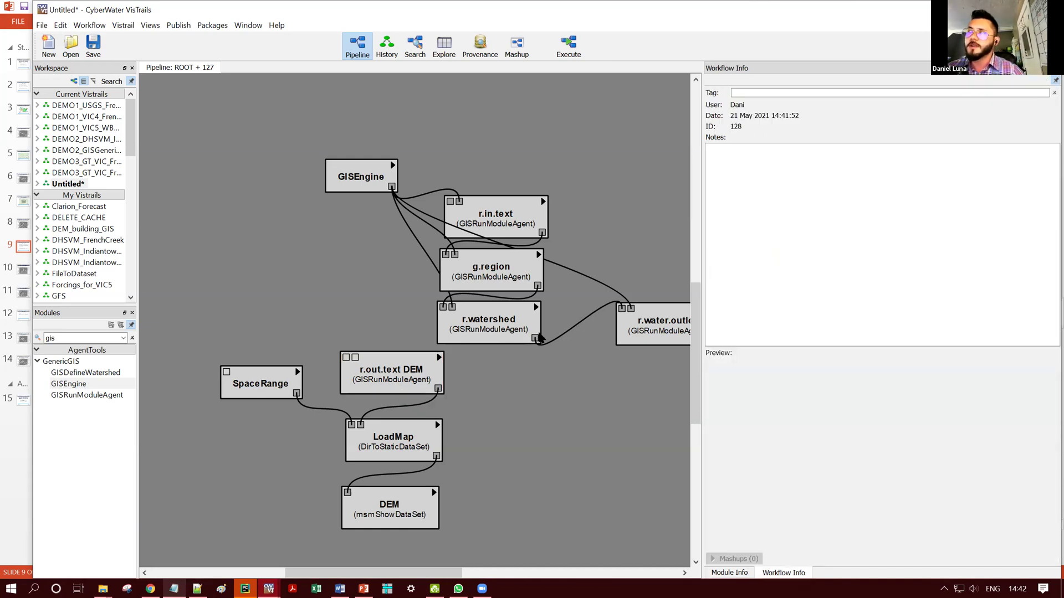
drag(535, 338, 348, 361)
drag(392, 187, 355, 358)
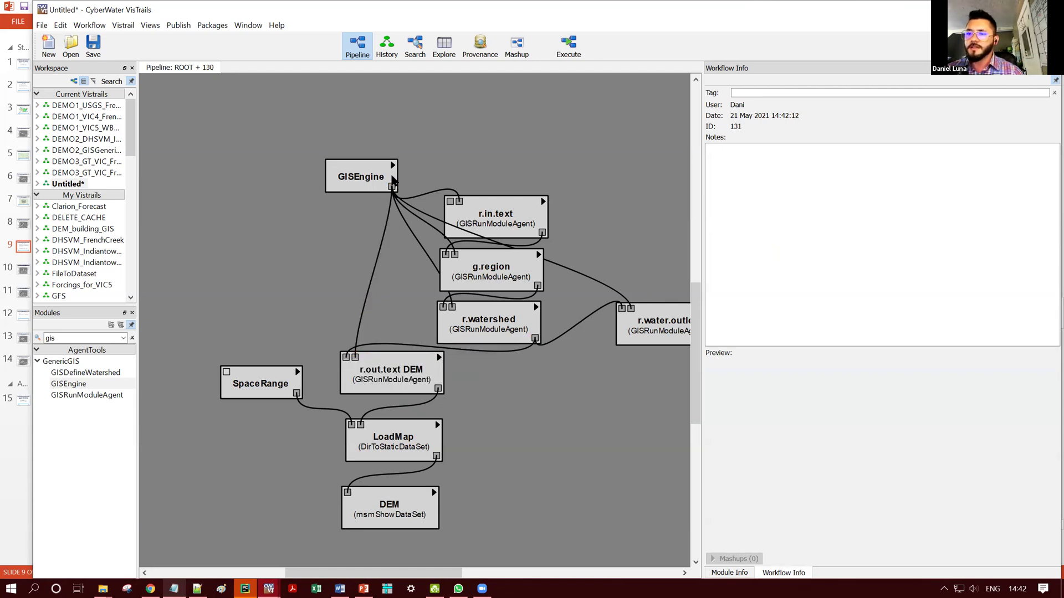
- Execute the workflow with the LoadMap and DEM branch and enlarge the VisTrails Spreadsheet window to view the elevation map
click(408, 458)
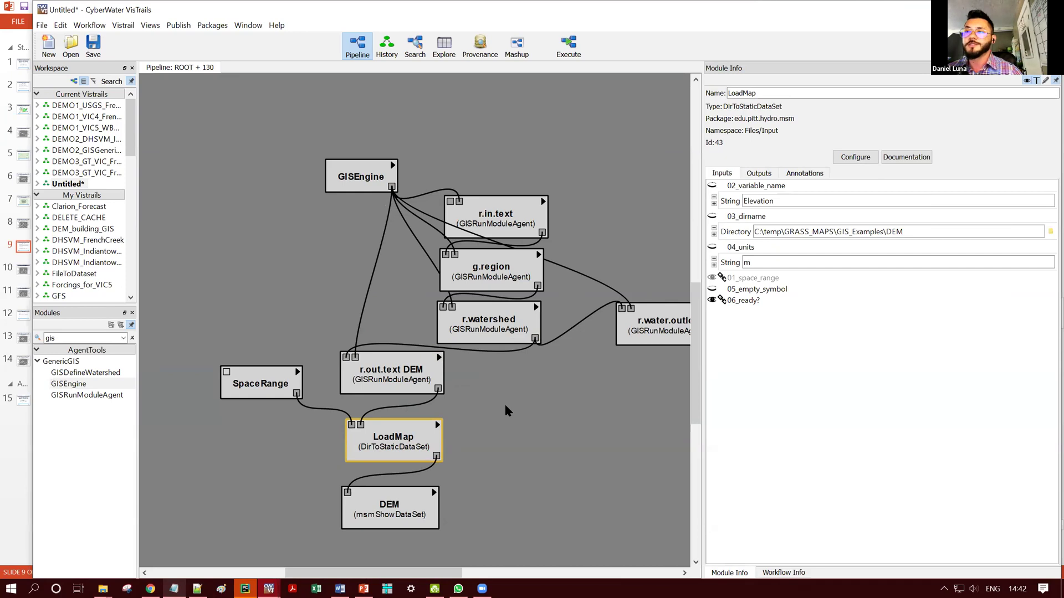
click(408, 521)
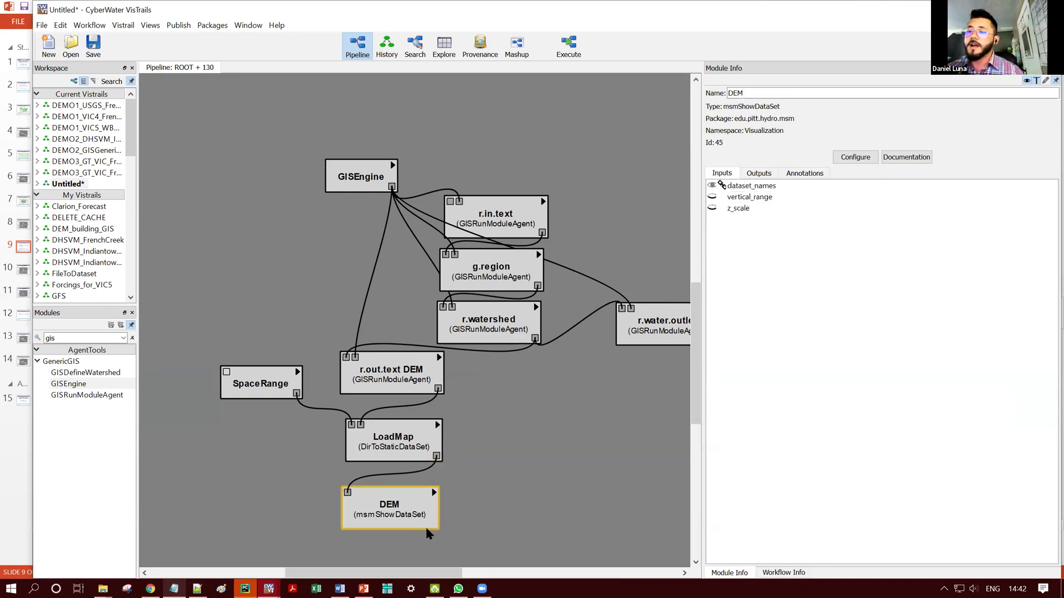
drag(419, 519, 419, 512)
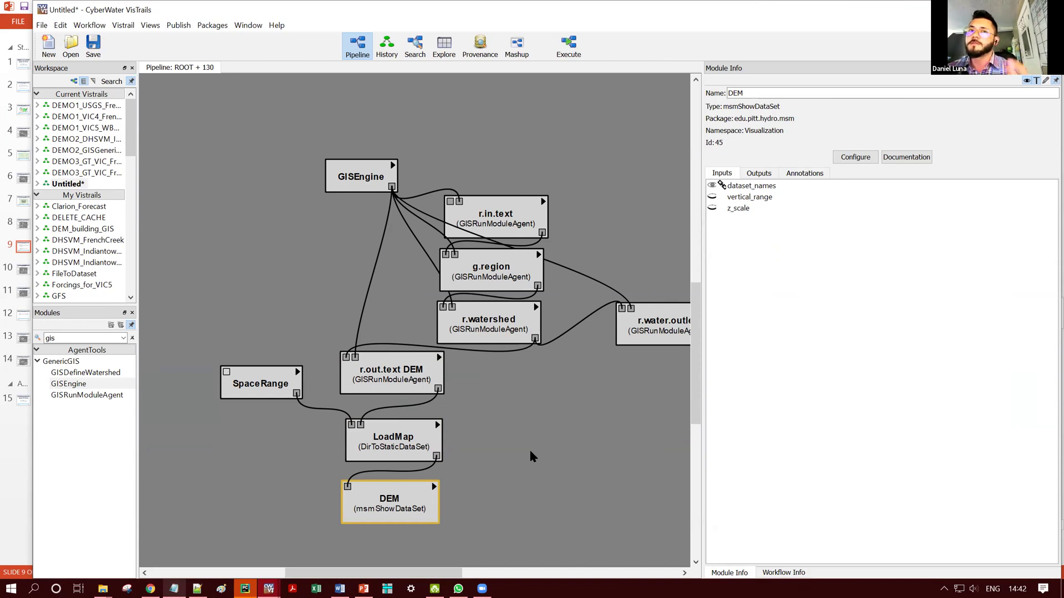
click(580, 57)
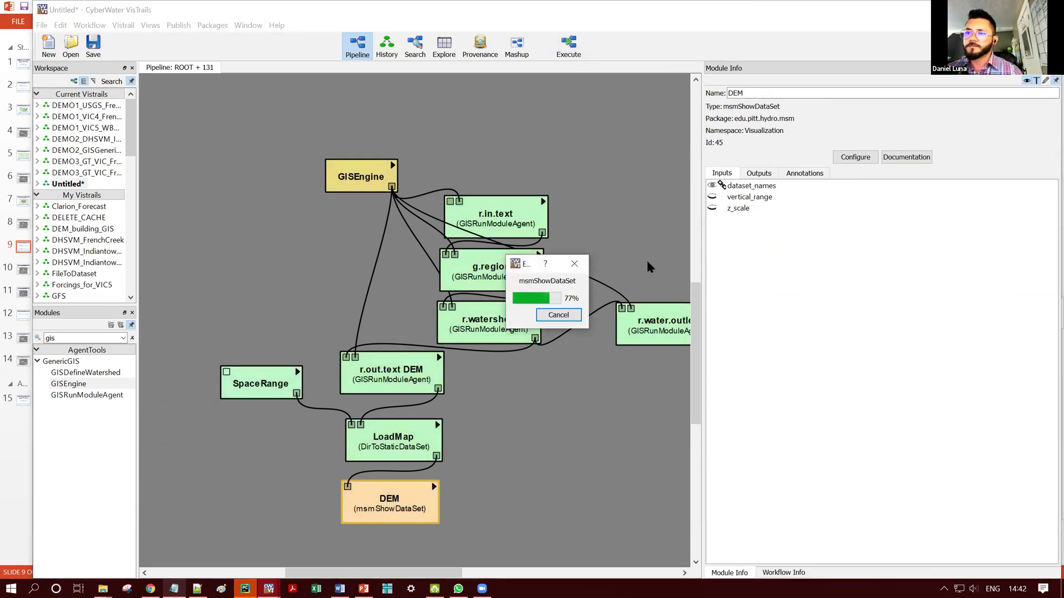
drag(541, 193, 434, 119)
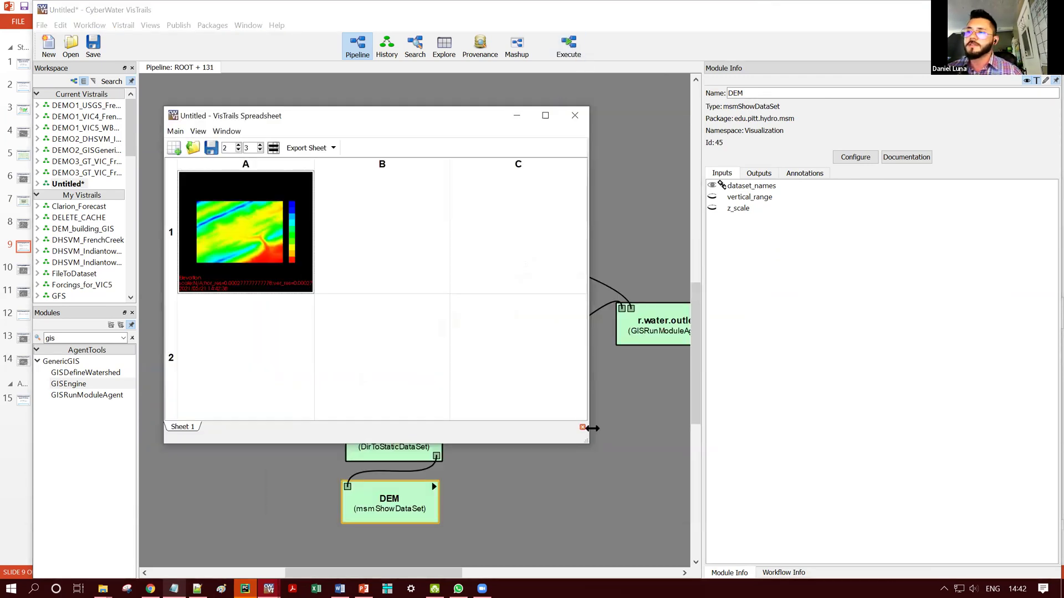
drag(585, 441, 719, 503)
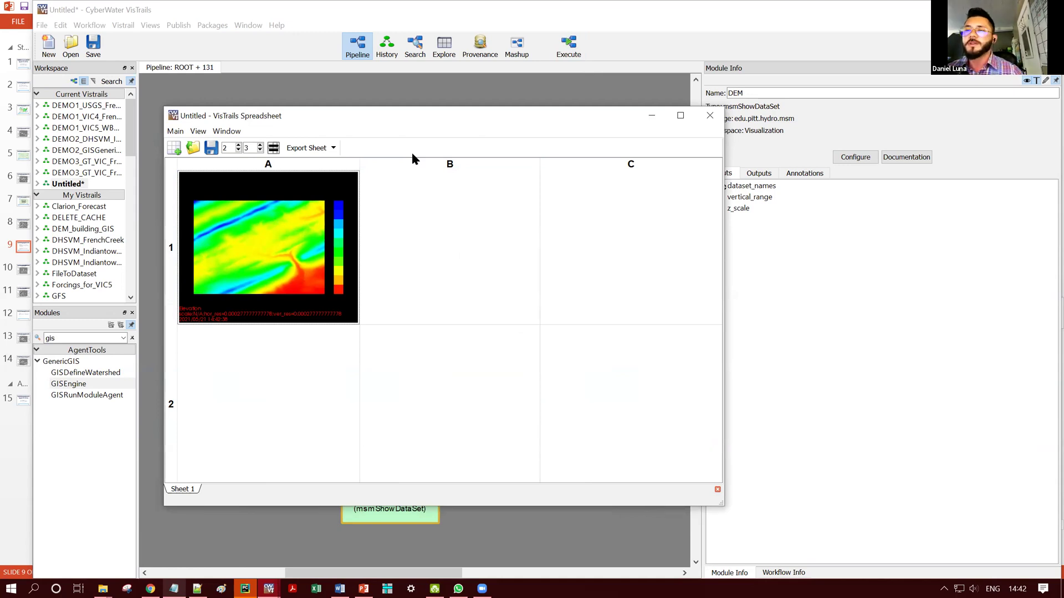
click(652, 117)
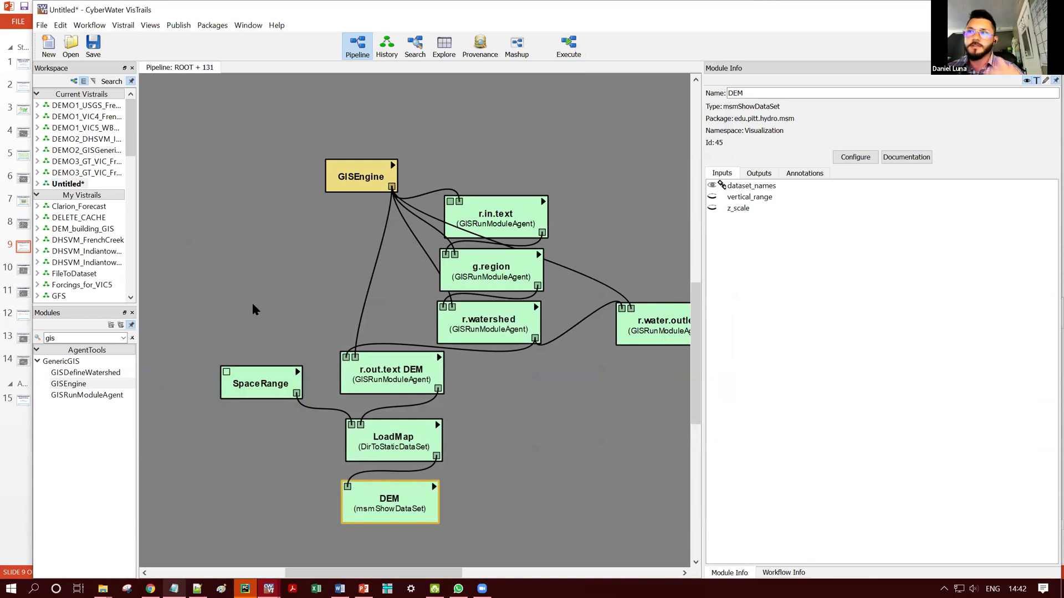
- Paste the copied r.out.text, LoadMap and display modules for the Drainage, Streams, Accumulation and Watershed maps beside the DEM branch
key(alt+Tab)
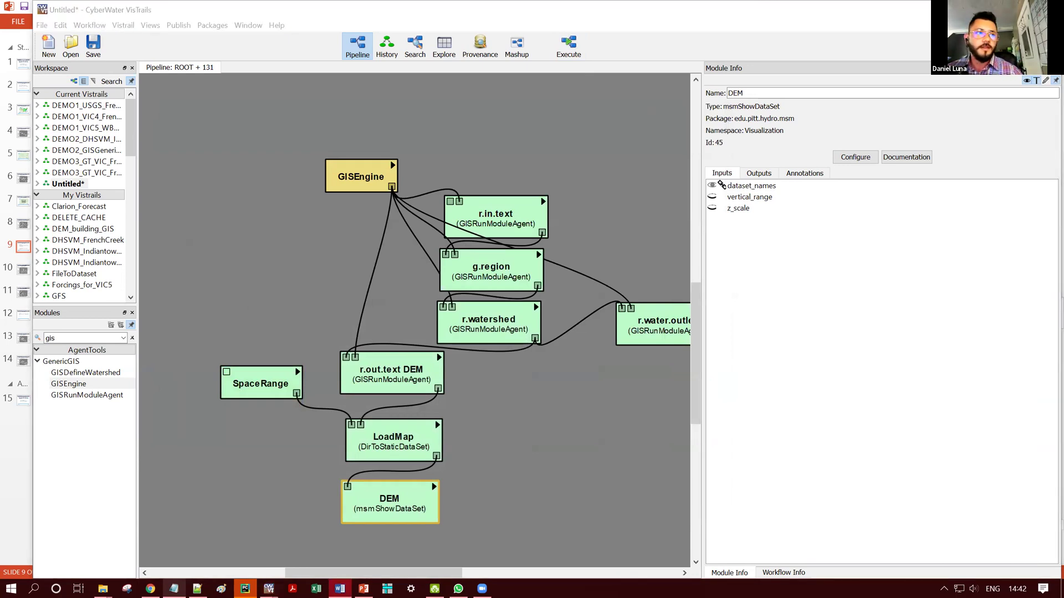
click(610, 411)
key(ctrl+v)
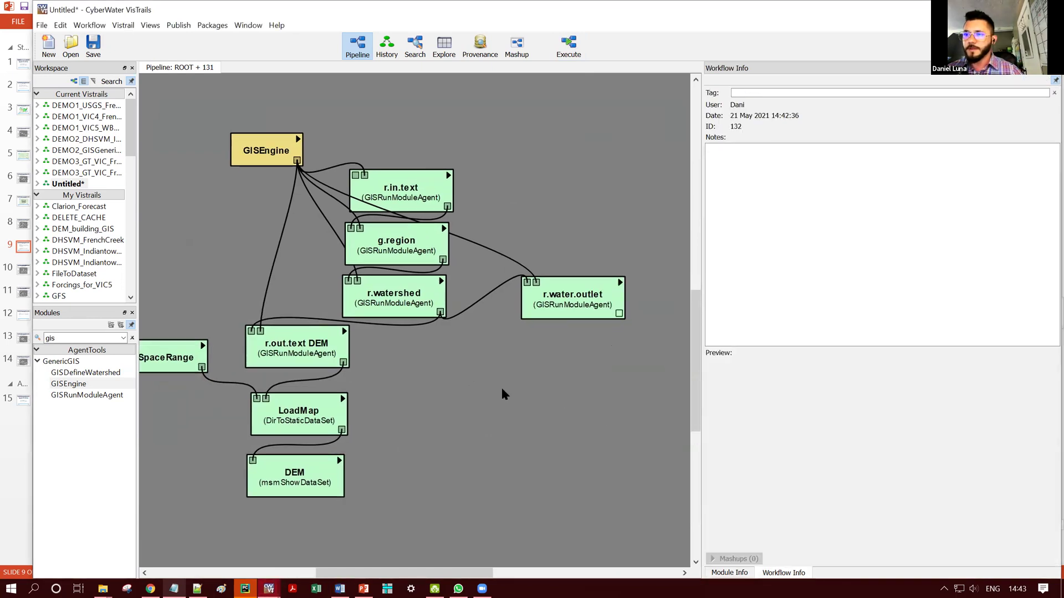
drag(287, 273, 449, 357)
click(550, 227)
scroll(421, 487, down, 4)
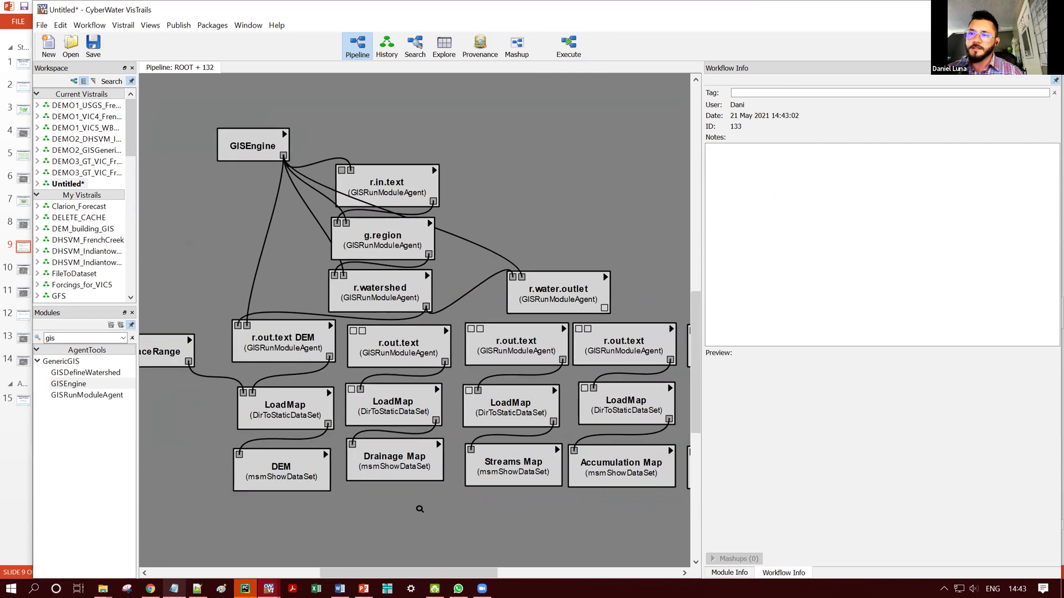
scroll(419, 483, right, 2)
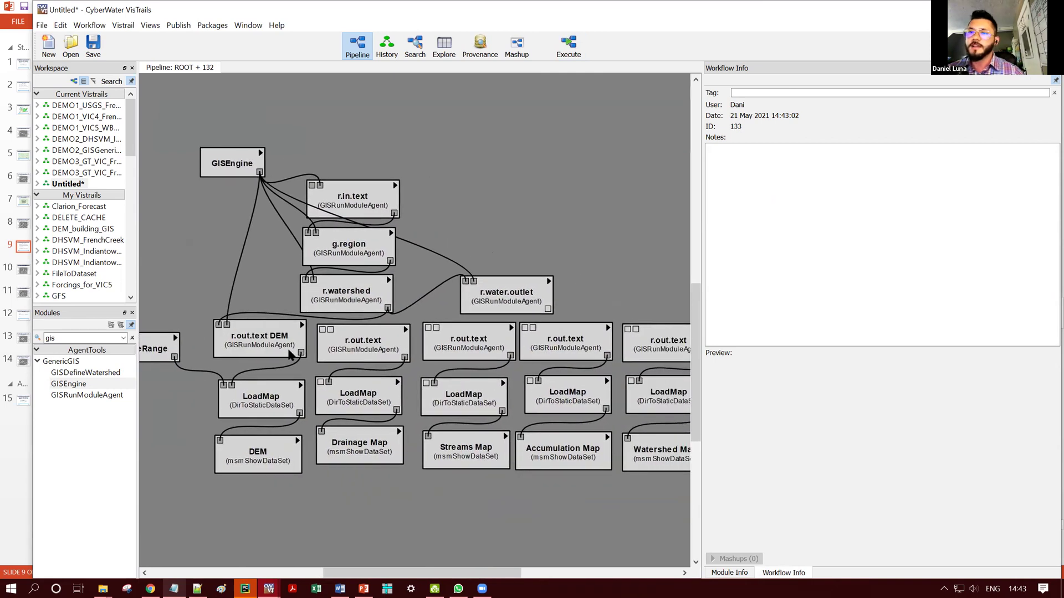
- Examine the r.out.text DEM module and the Drainage, Streams, Accumulation and Watershed Map modules
click(232, 350)
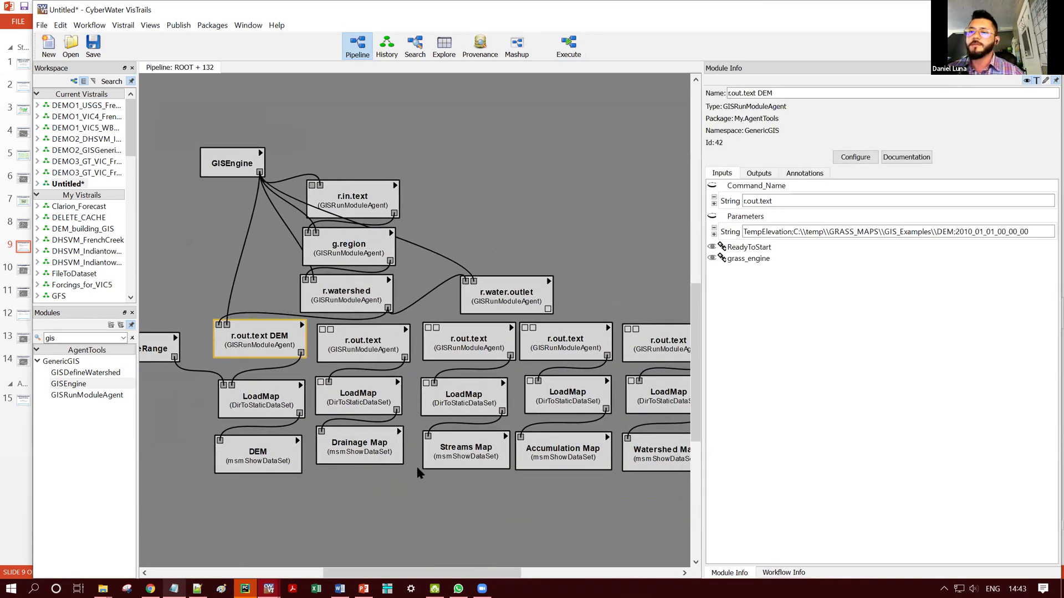
click(380, 452)
click(458, 460)
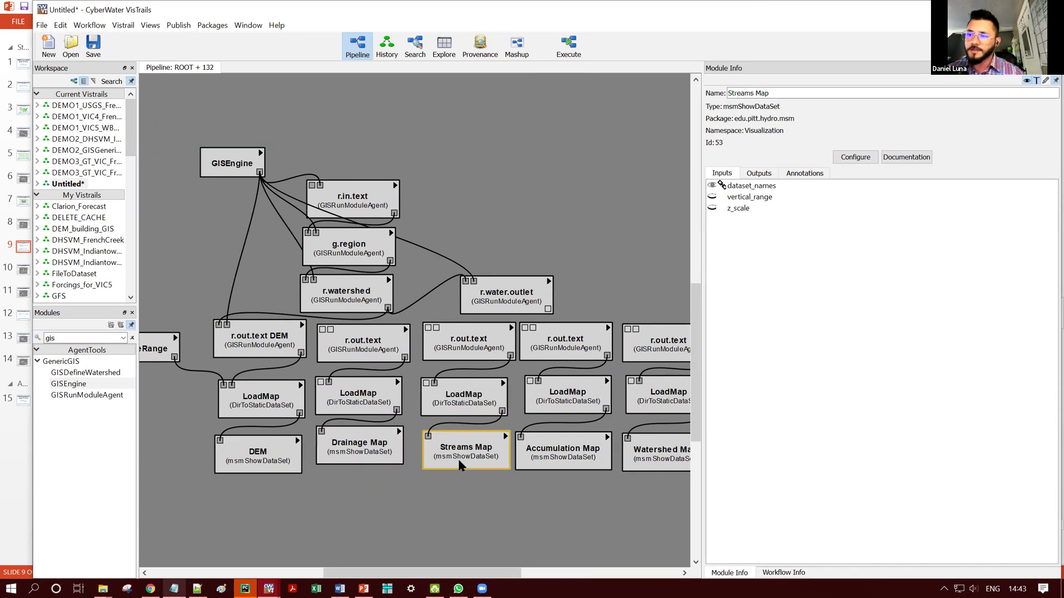
scroll(505, 471, right, 1)
click(553, 469)
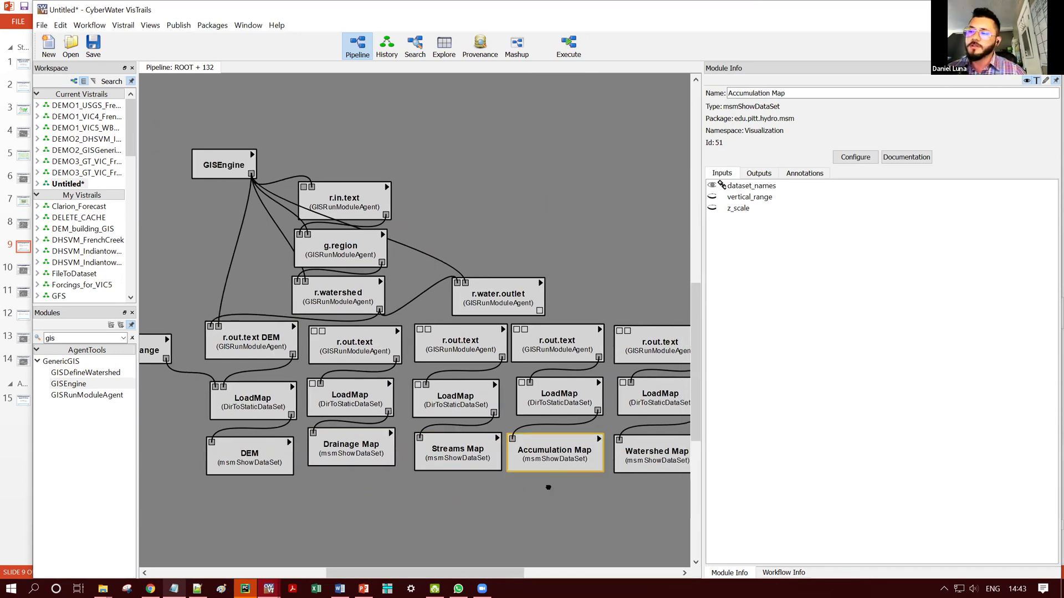
scroll(582, 471, right, 1)
click(619, 462)
- Move r.water.outlet aside and connect r.watershed's output to the r.out.text modules of the Drainage, Streams and Accumulation branches
click(470, 295)
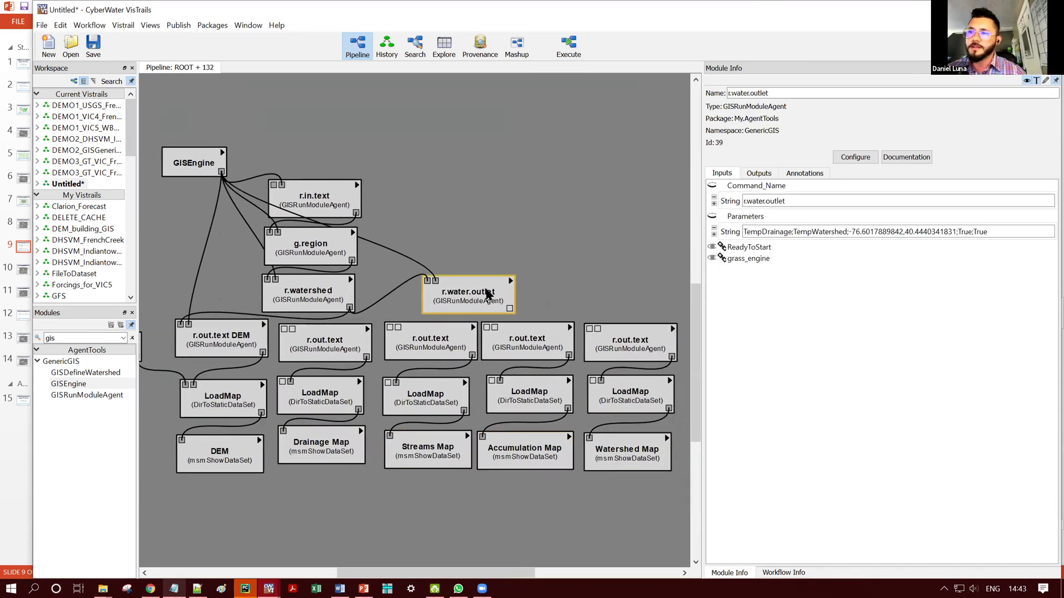
drag(487, 291, 516, 279)
drag(352, 309, 314, 309)
click(378, 292)
drag(376, 289, 503, 311)
- Compare r.watershed's parameters with the Drainage, Streams and Accumulation branches it feeds
click(341, 277)
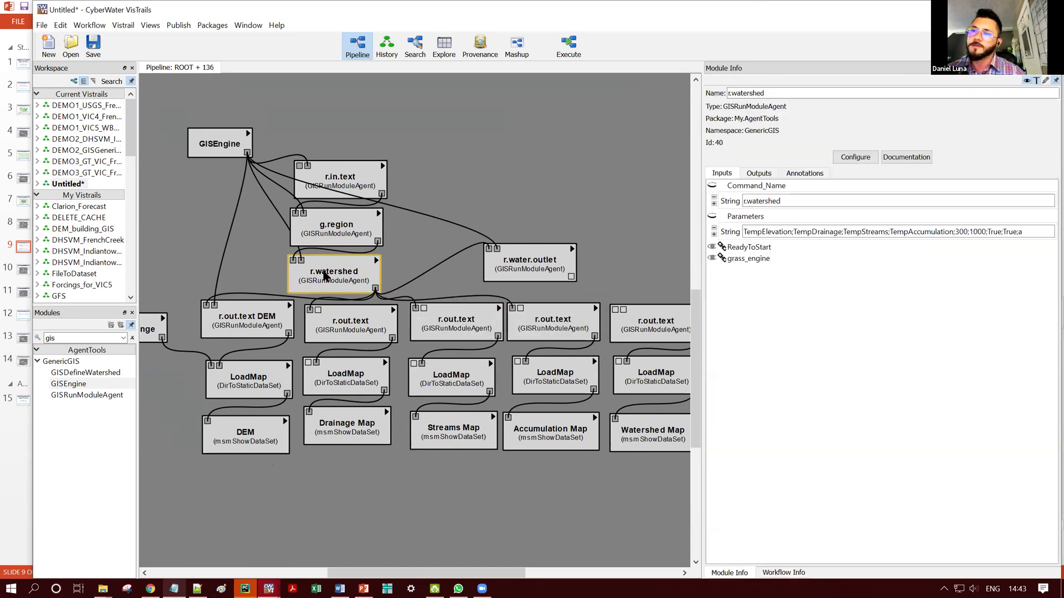
click(332, 434)
click(463, 431)
click(559, 435)
click(370, 283)
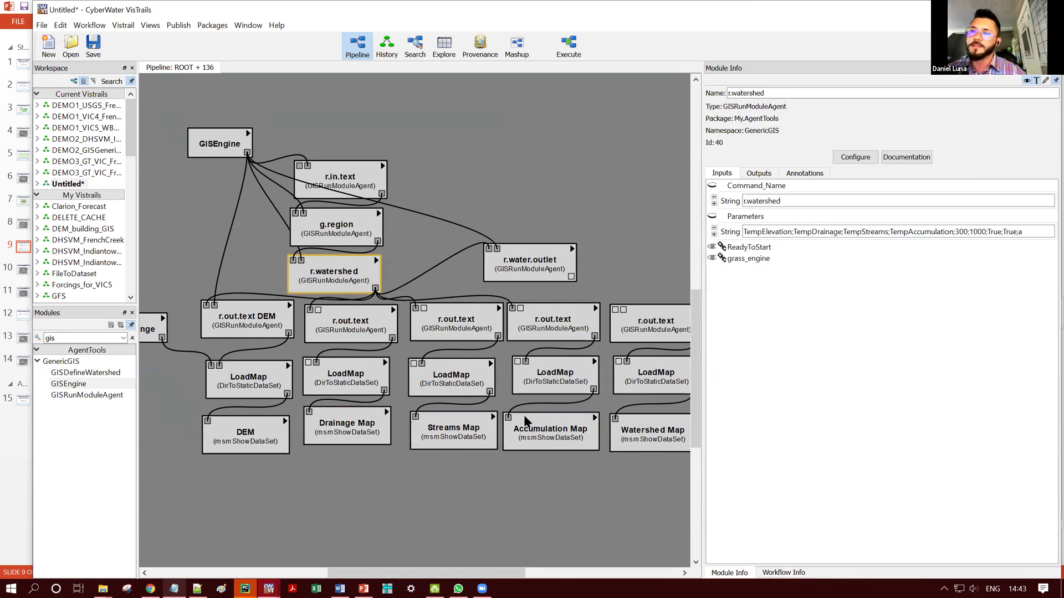
drag(540, 476, 306, 302)
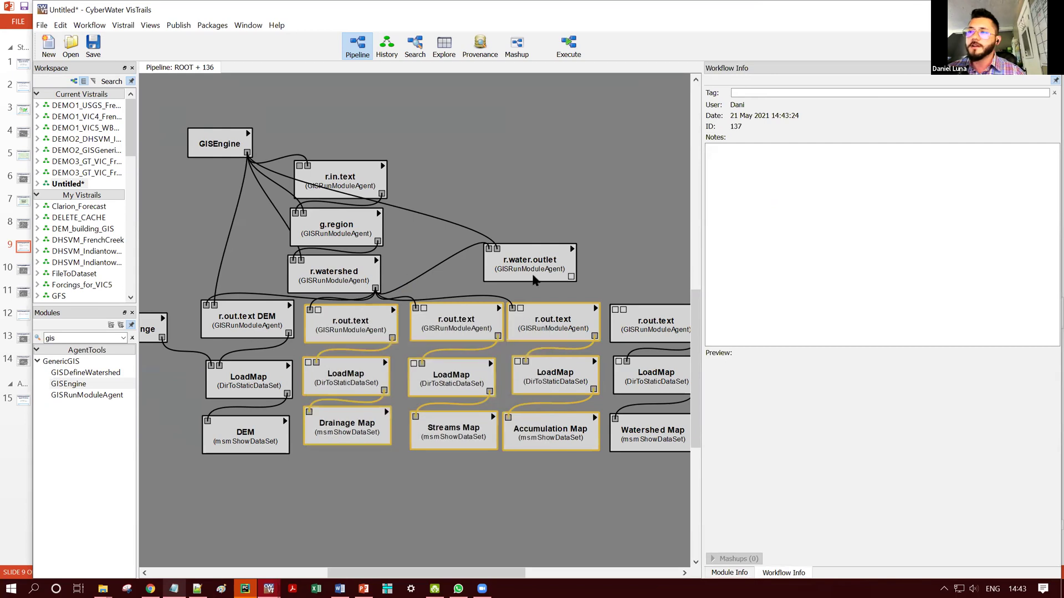
- Connect r.water.outlet's output to the ReadyToStart input of the Watershed Map branch's r.out.text module
click(546, 274)
drag(571, 277, 617, 309)
click(528, 279)
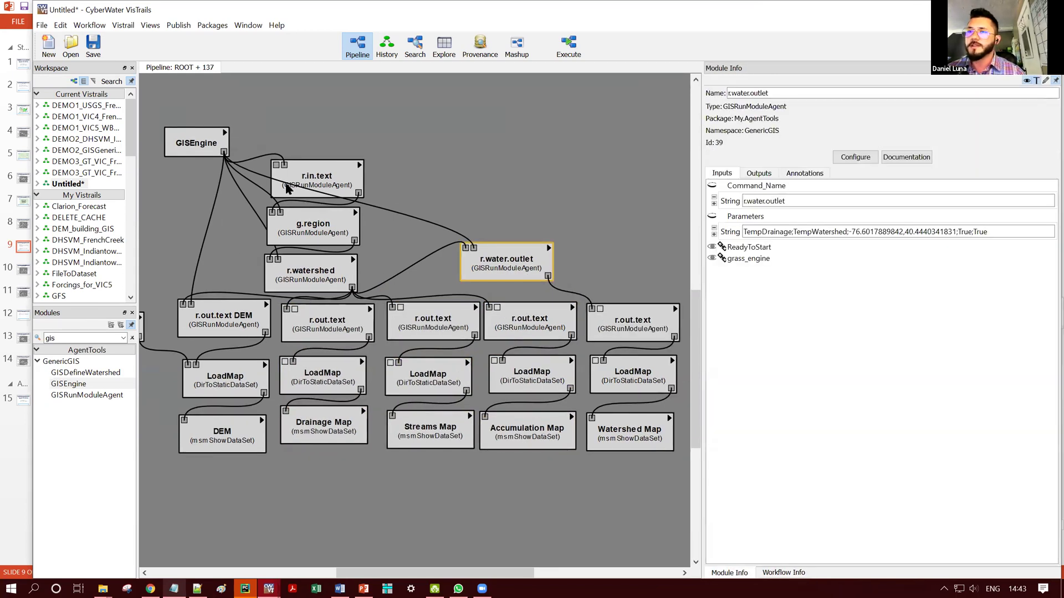
- Connect GISEngine to the grass_engine inputs of the Drainage, Streams, Accumulation and Watershed r.out.text modules and reposition GISEngine beside g.region
click(224, 152)
drag(225, 152, 301, 307)
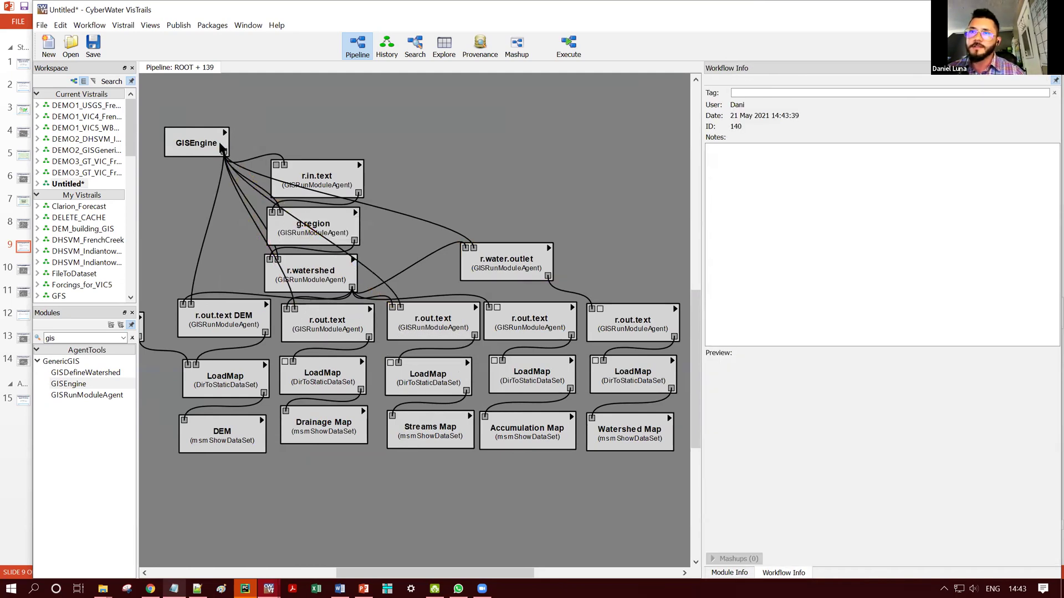
drag(225, 152, 487, 308)
drag(201, 139, 593, 310)
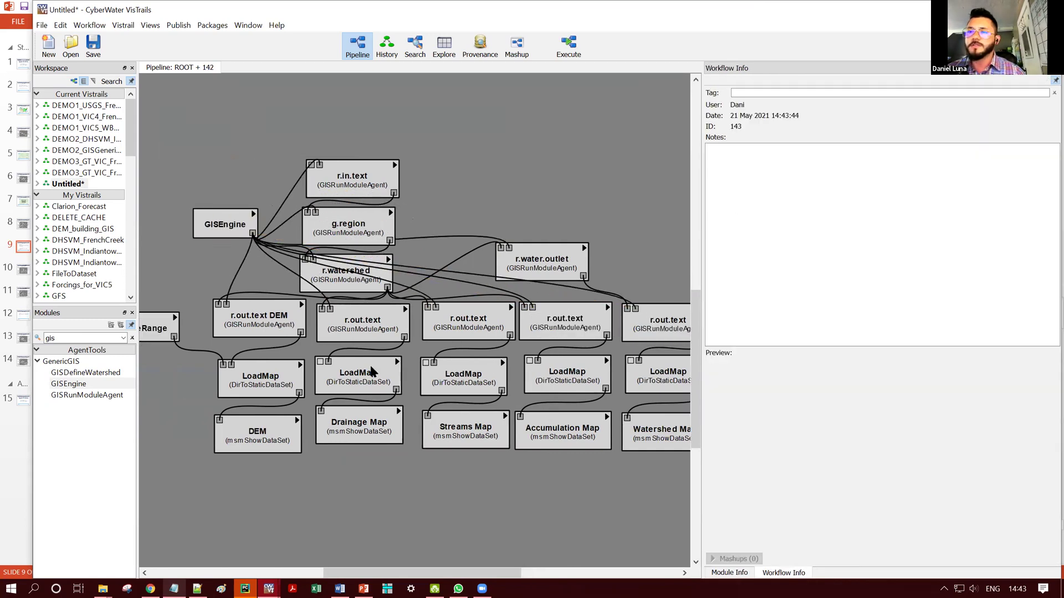
- Connect SpaceRange to the 01_space_range inputs of the LoadMap modules in the Drainage, Streams, Accumulation and Watershed branches
click(373, 371)
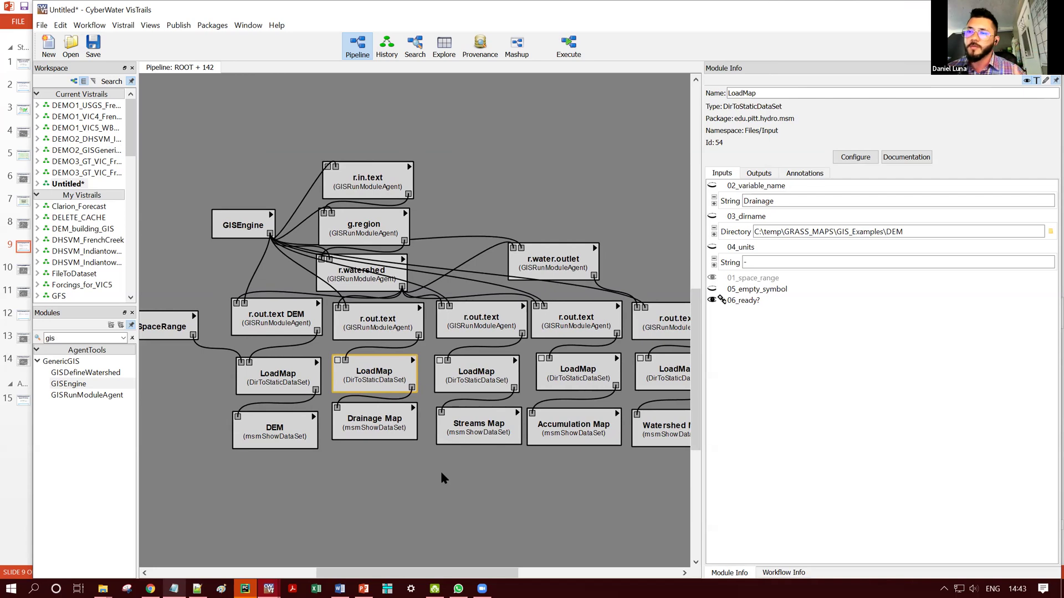
drag(153, 333, 333, 360)
drag(205, 335, 432, 372)
drag(205, 335, 537, 358)
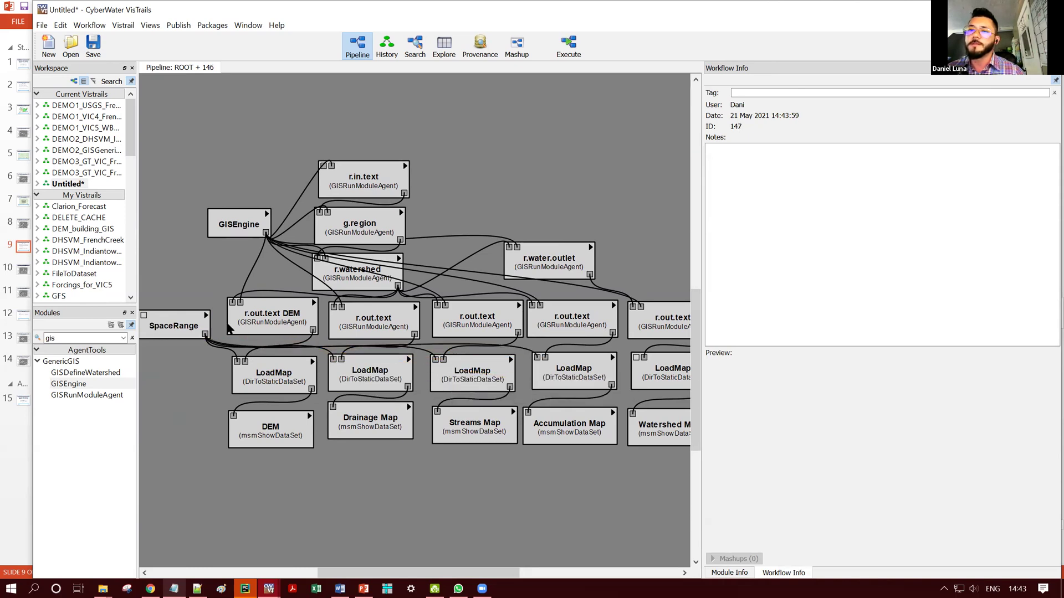
drag(205, 335, 636, 382)
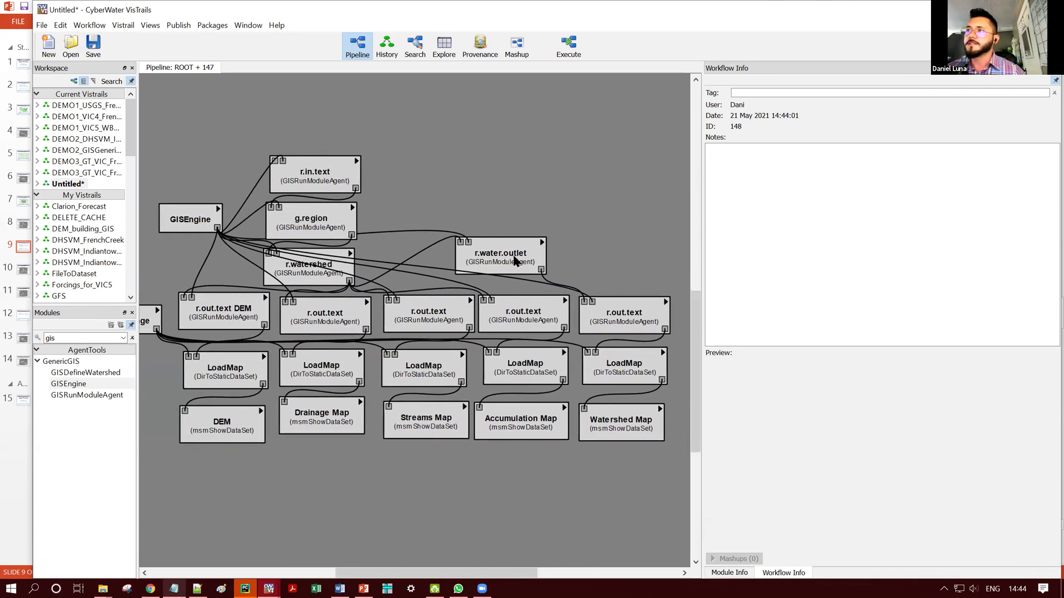
- Execute the GIS workflow, view the resulting maps in the VisTrails Spreadsheet and return to the pipeline
click(571, 56)
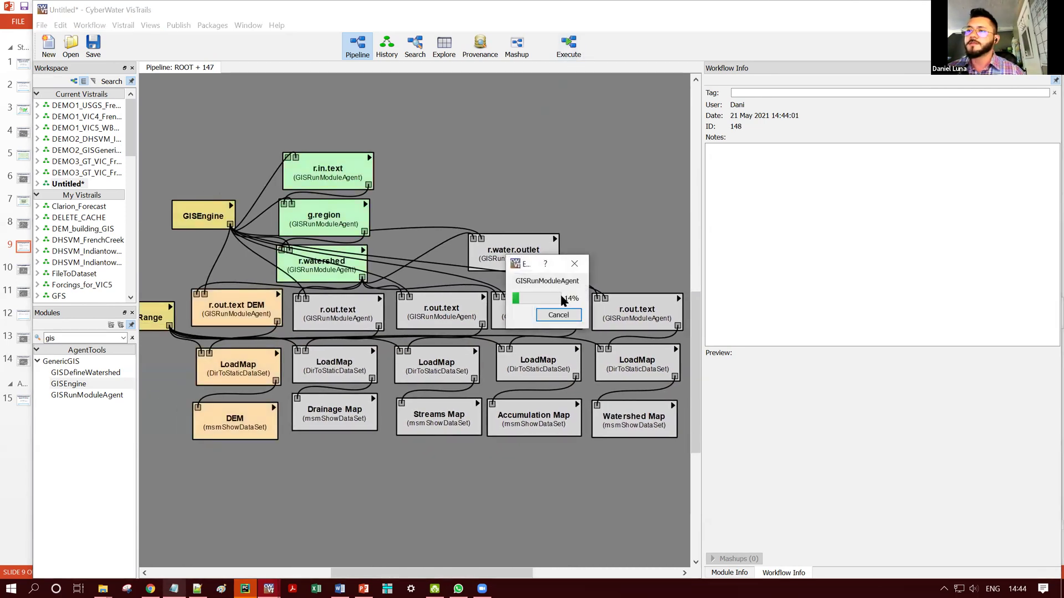
mouse_move(269, 588)
click(390, 547)
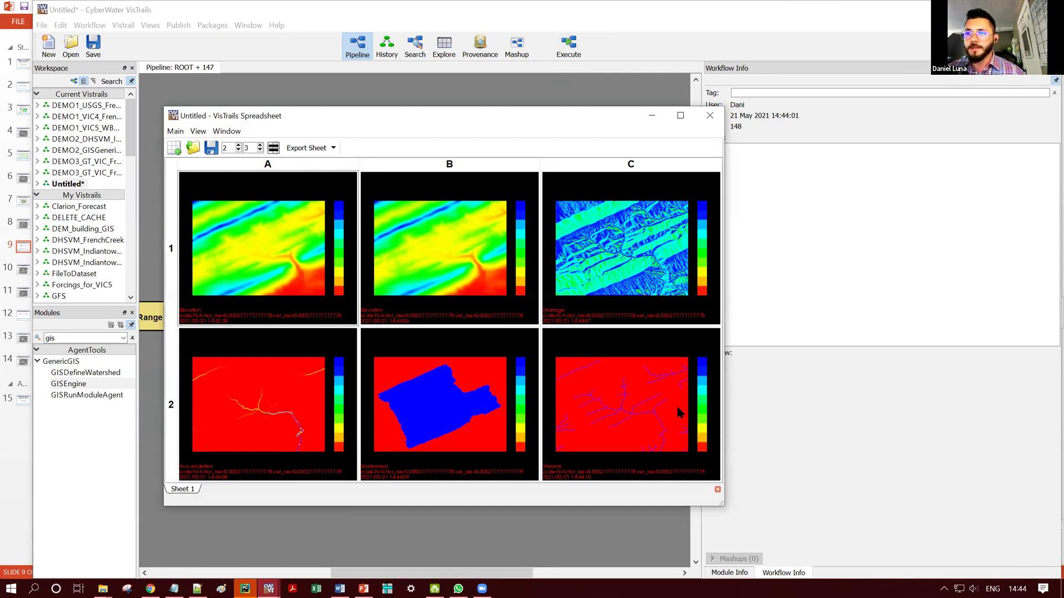
click(339, 22)
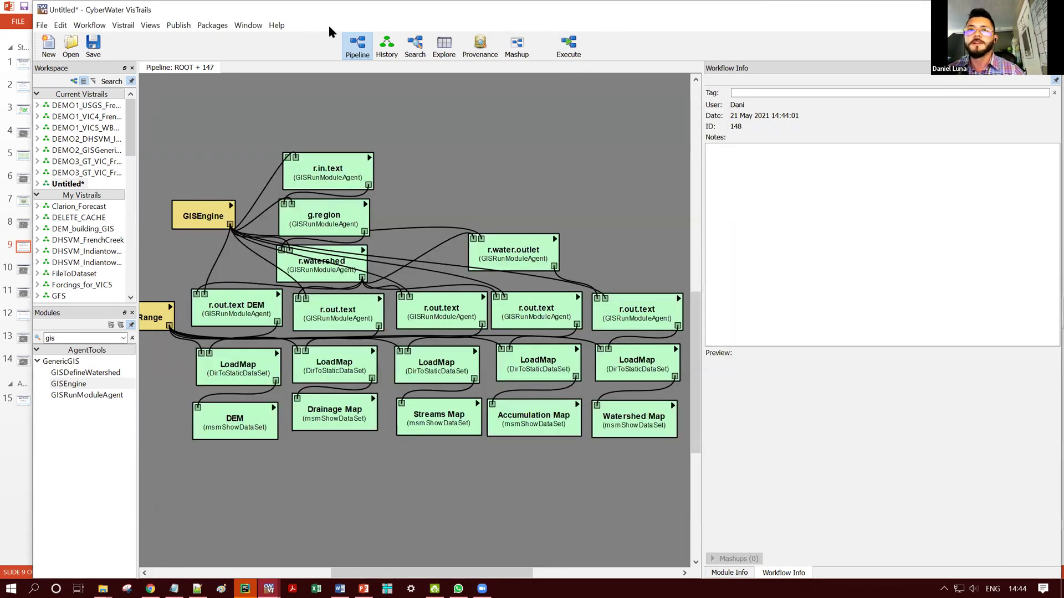
- Open the DEMO2_DHSVM_IndiantownRun workflow, select its GISEngine module and widen the pipeline canvas
double_click(104, 139)
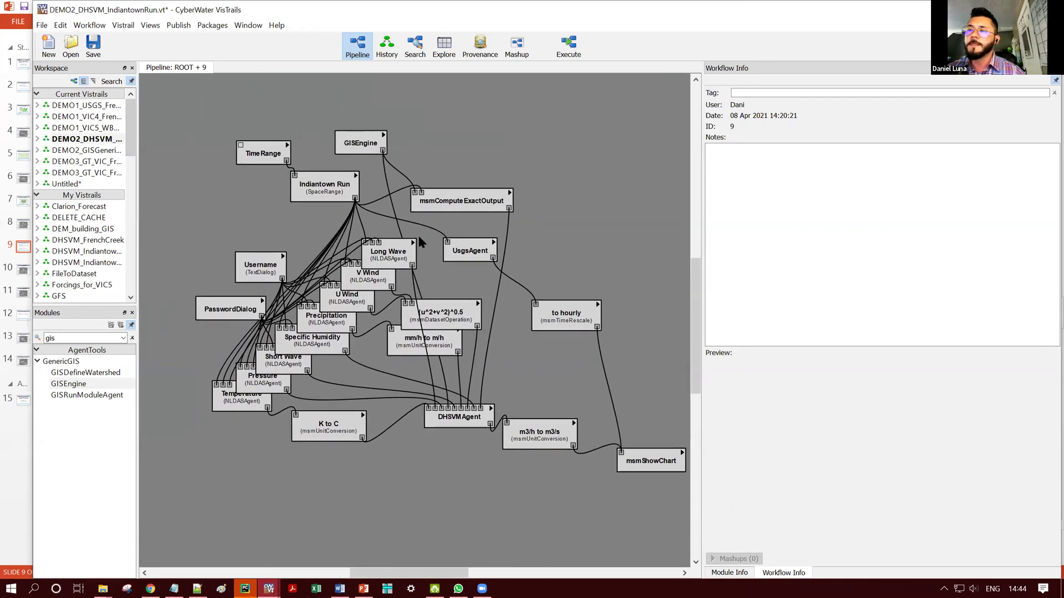
click(353, 133)
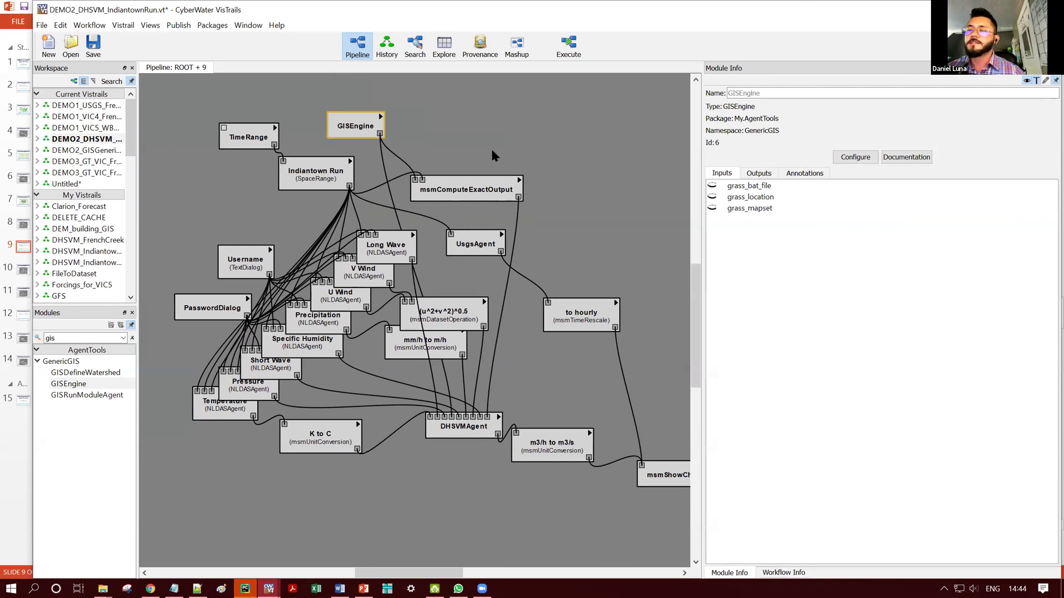
scroll(475, 160, right, 2)
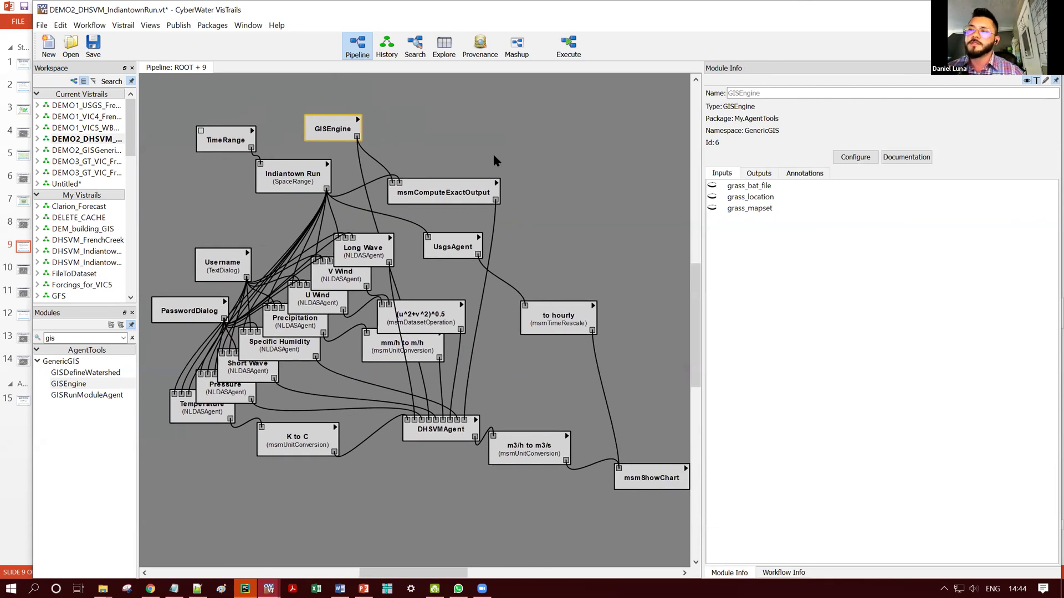
drag(699, 199, 824, 200)
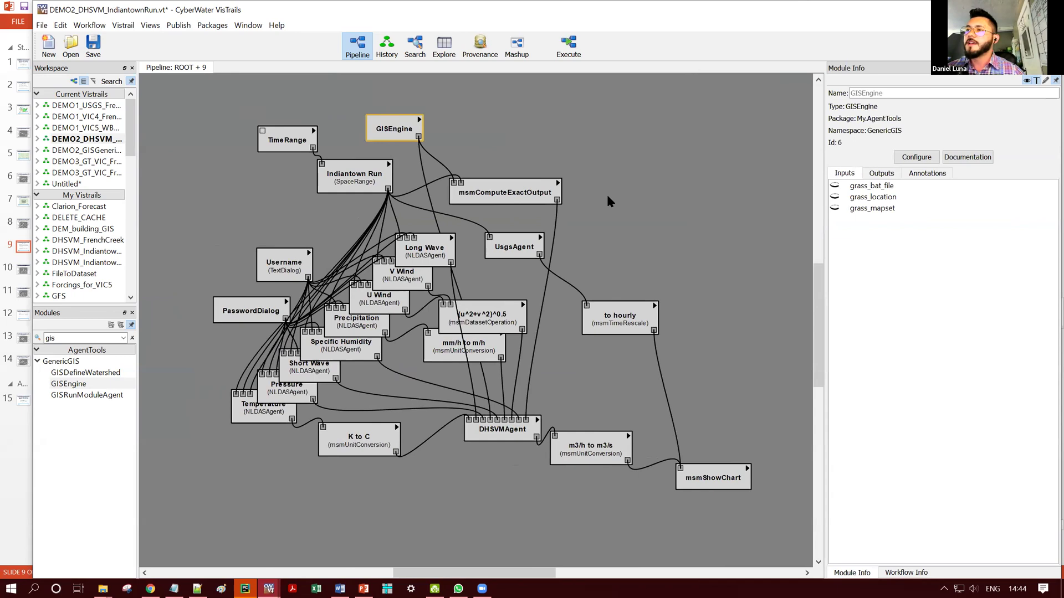
- Examine the basin area and estimated coordinate parameters of the msmComputeExactOutput module
click(546, 177)
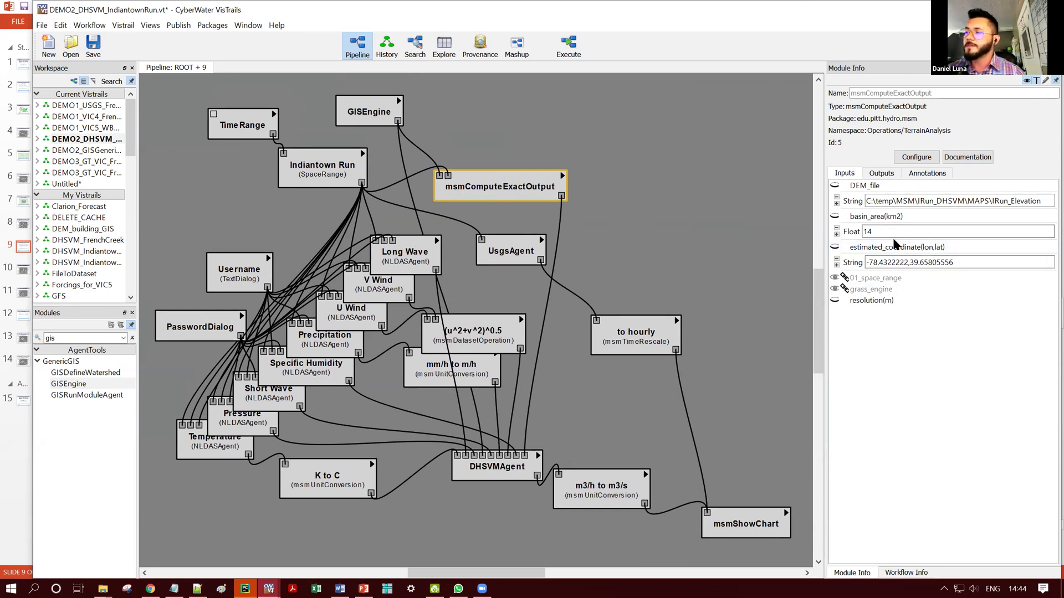
drag(954, 262, 810, 263)
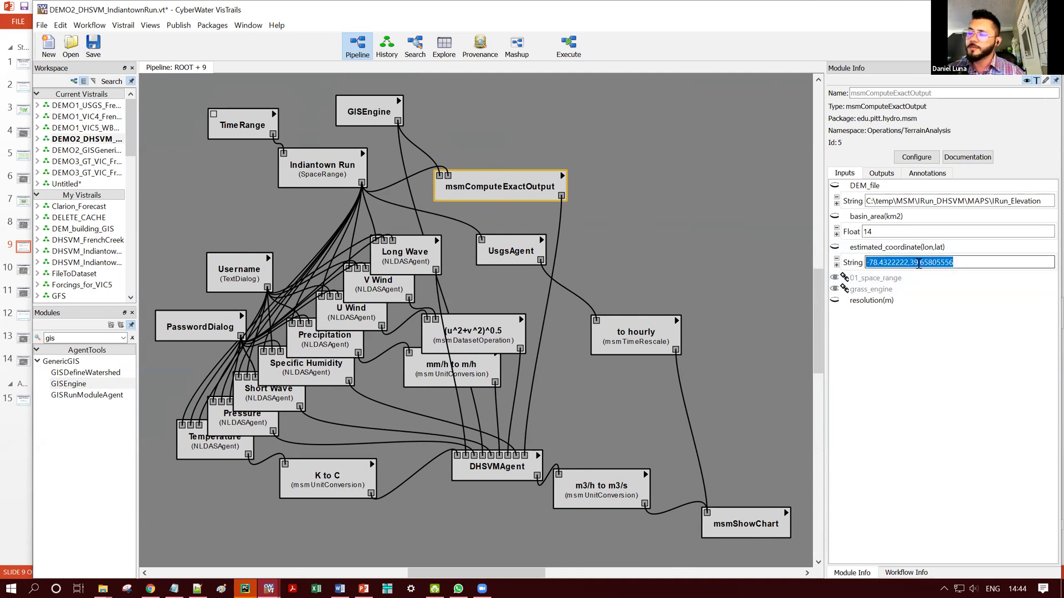
double_click(890, 232)
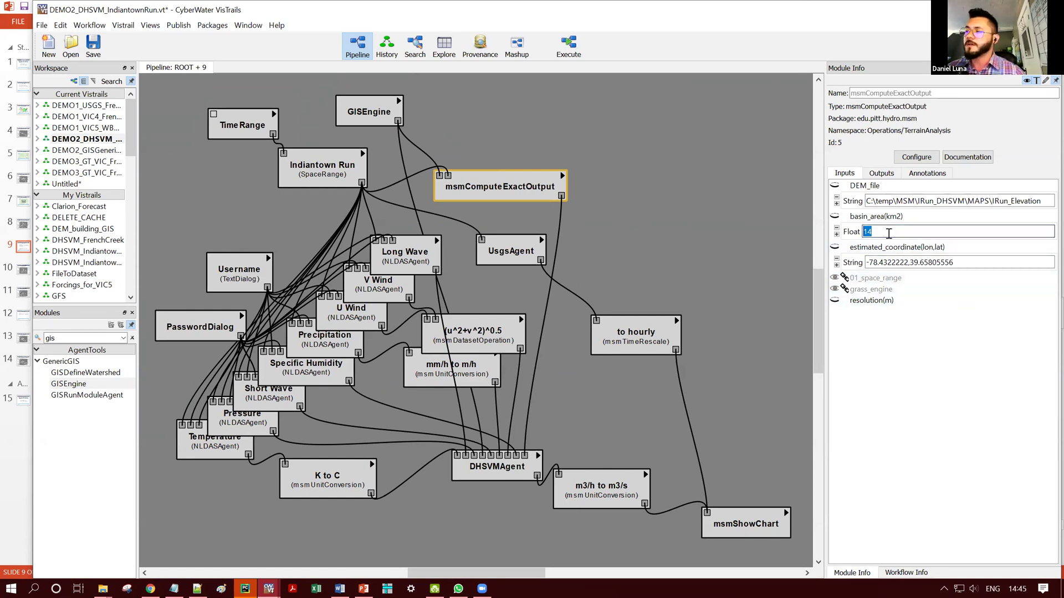
click(905, 263)
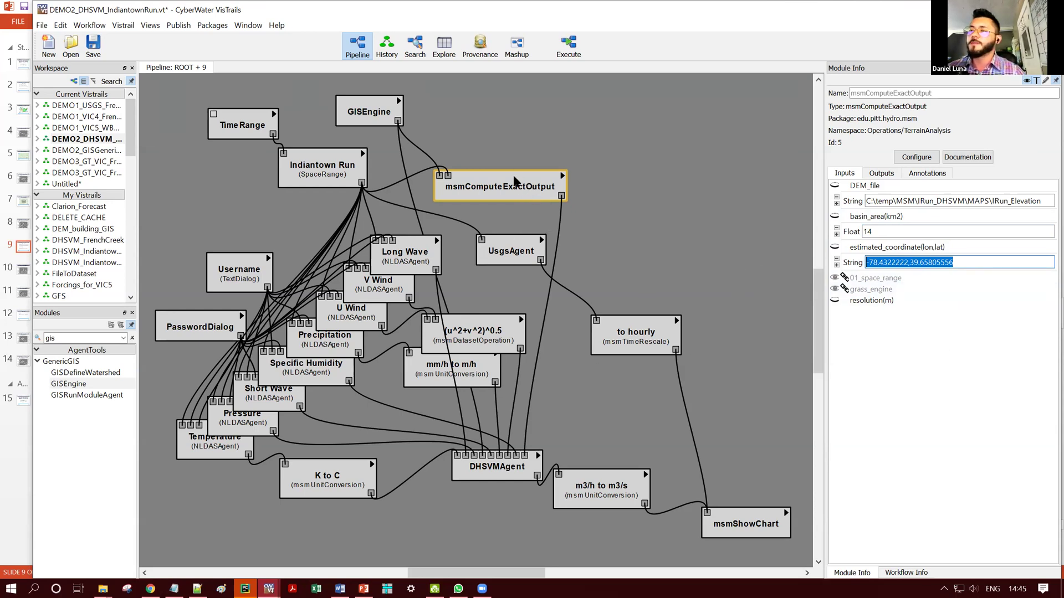
drag(519, 190, 518, 189)
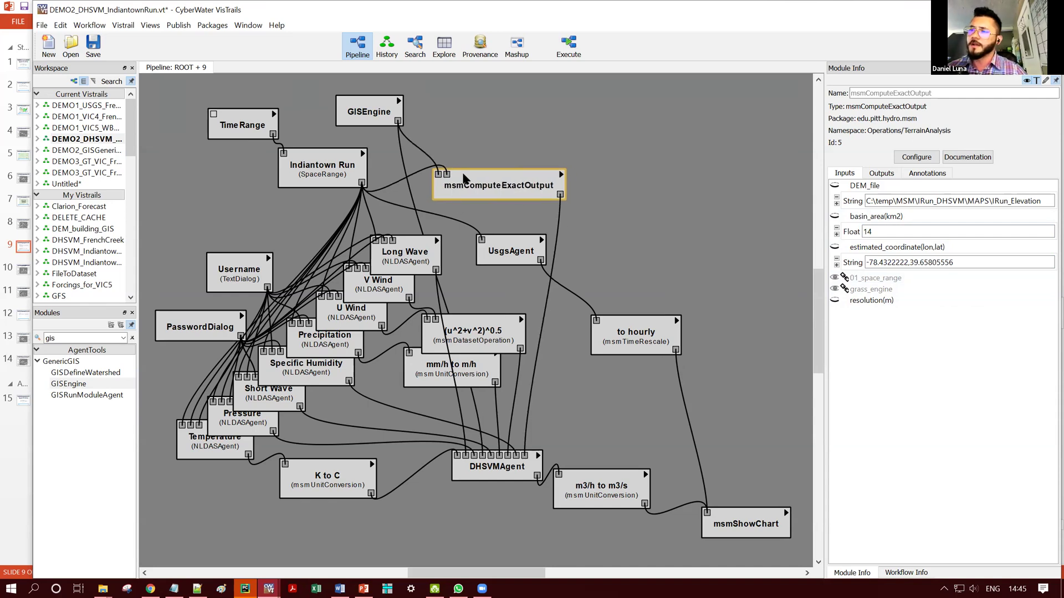
- Review the inputs of the DHSVMAgent, GISEngine, Indiantown Run space range and TimeRange modules
click(498, 474)
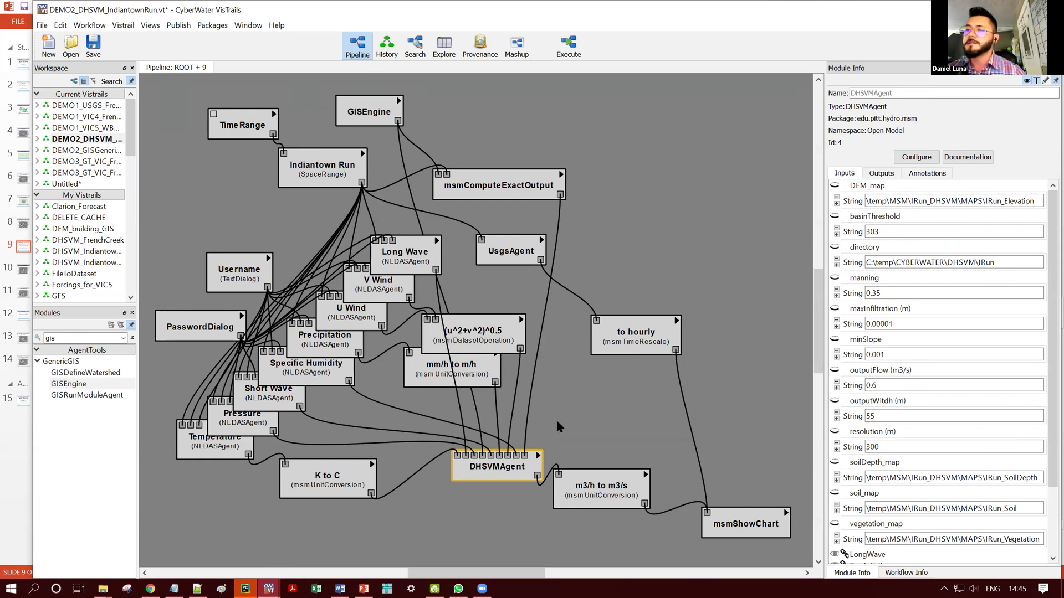
click(389, 114)
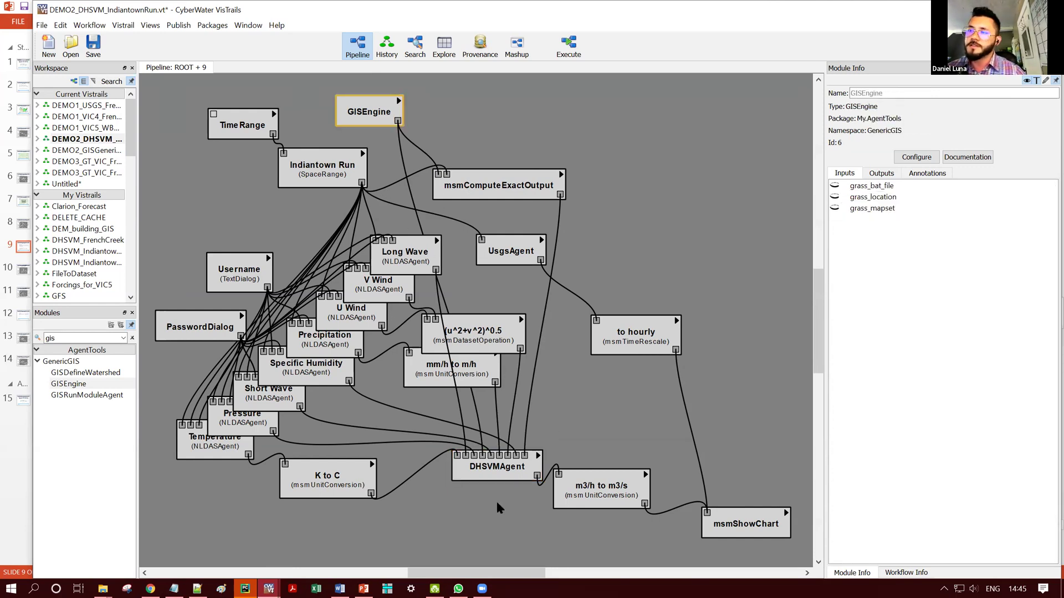
click(500, 478)
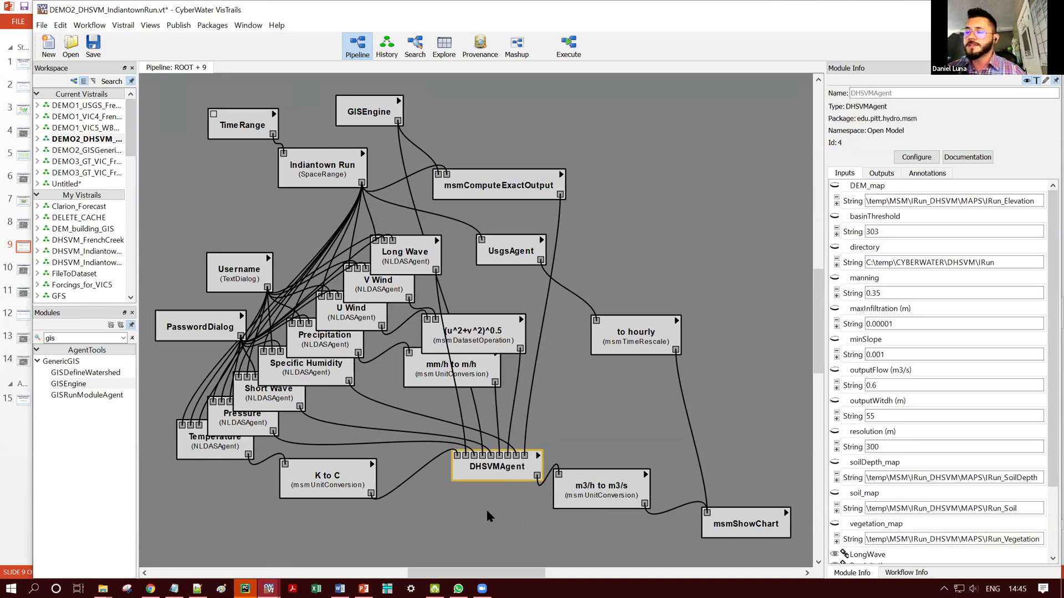
scroll(480, 487, down, 2)
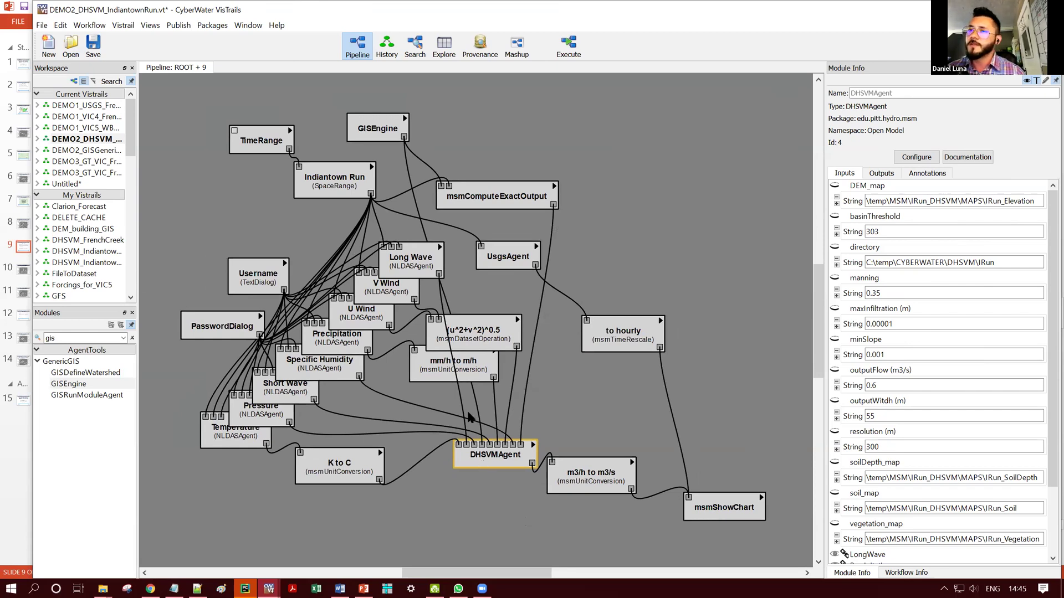
click(333, 189)
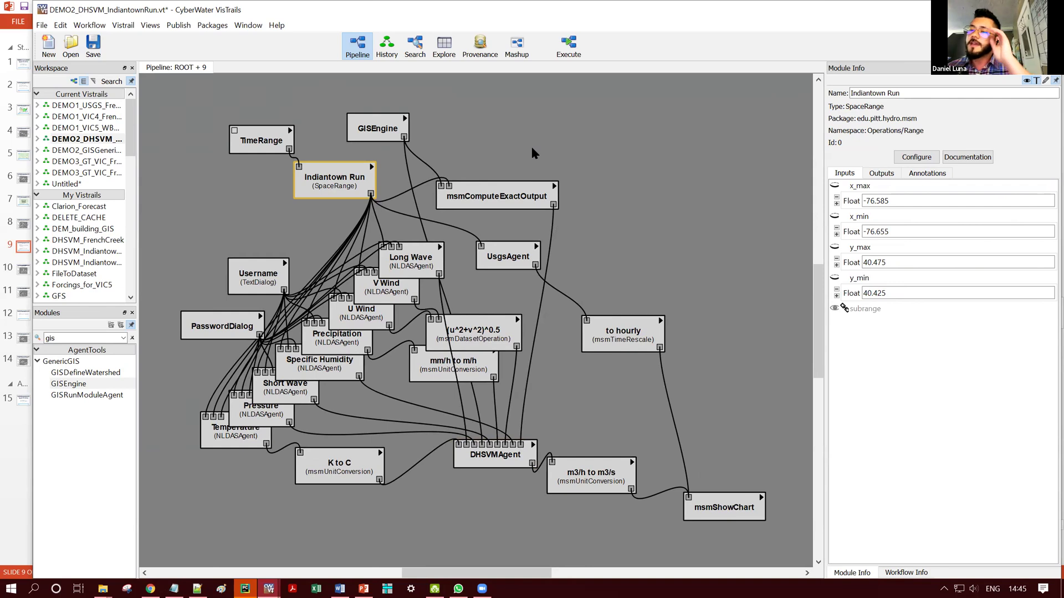
click(236, 143)
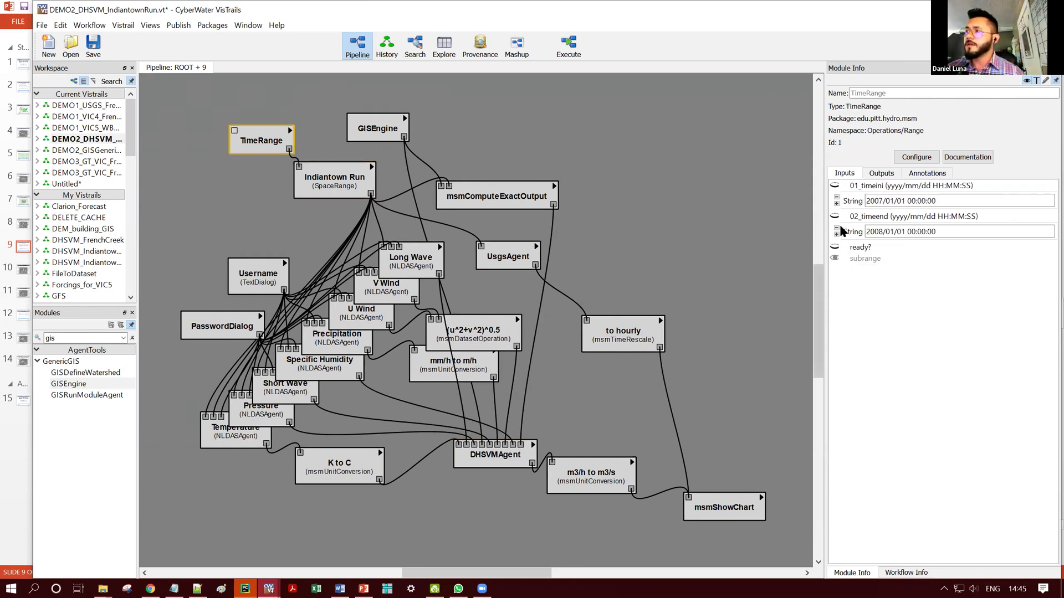
- Execute the Indiantown Run workflow, accepting the prefilled NASA username and password
click(563, 53)
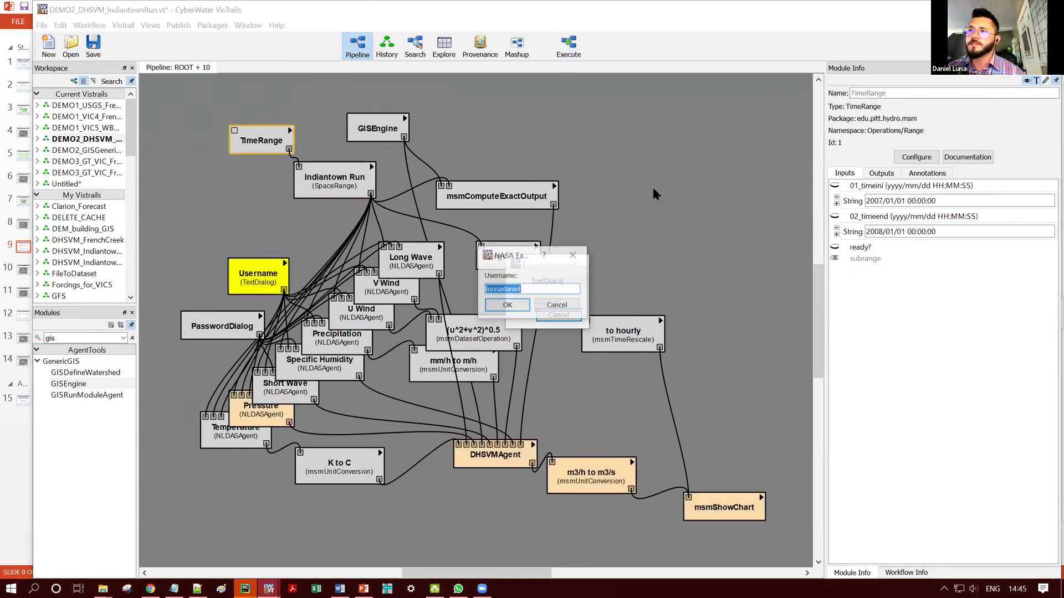
click(514, 305)
click(514, 305)
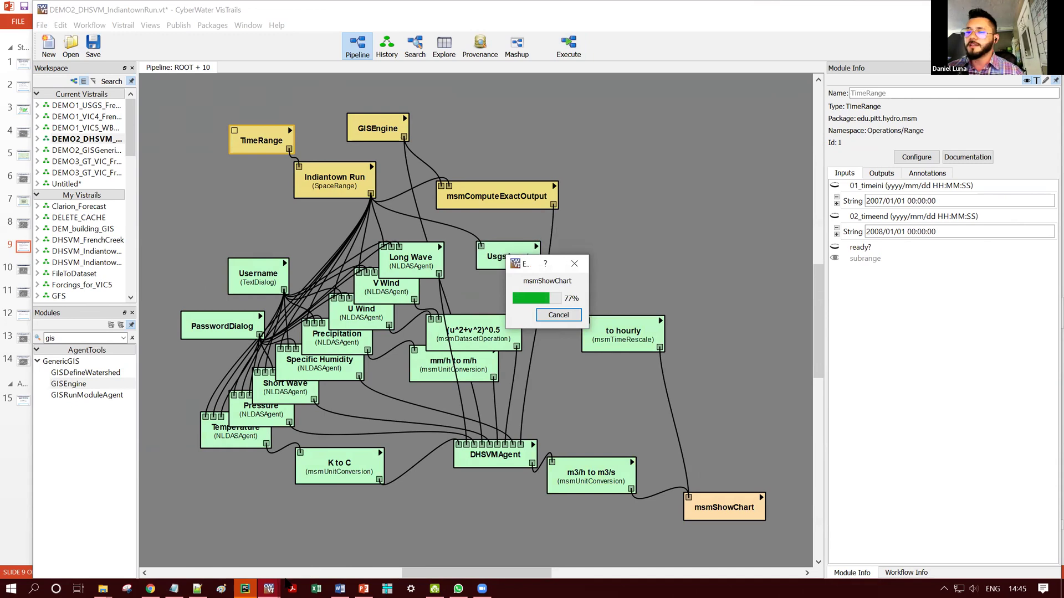
- Bring up the streamflow chart, reposition and enlarge its window, and compare DHSVM Streamflow with USGS Discharge
mouse_move(270, 584)
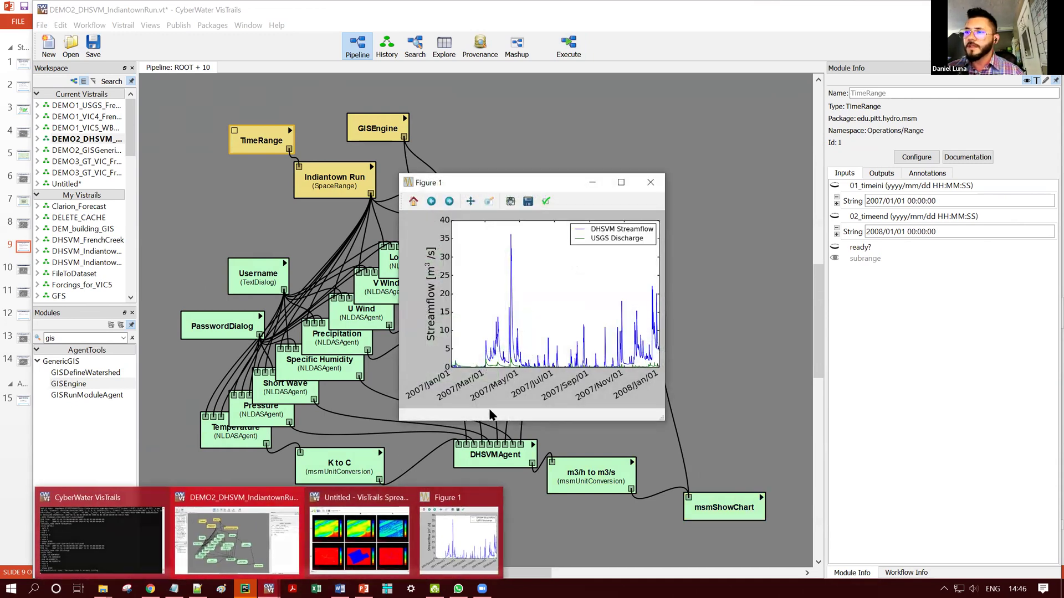
drag(544, 188, 318, 186)
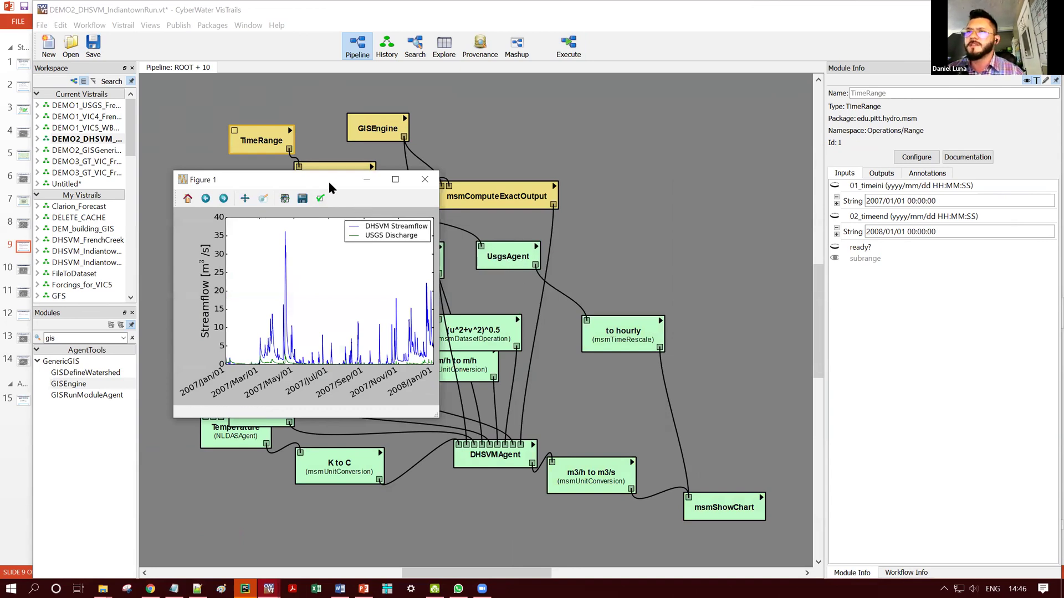
drag(327, 179, 226, 109)
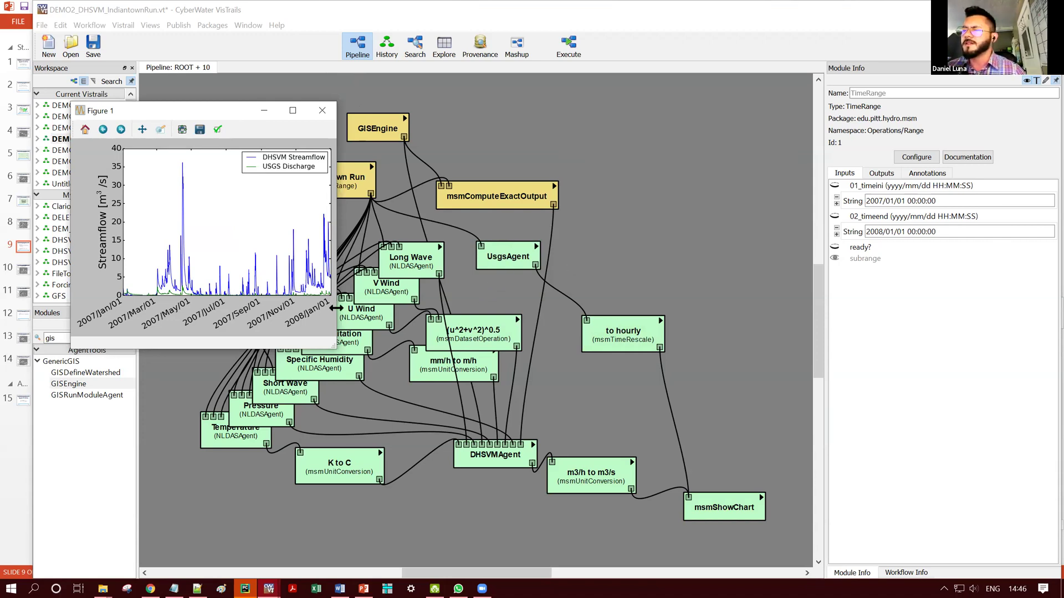
drag(336, 308, 682, 309)
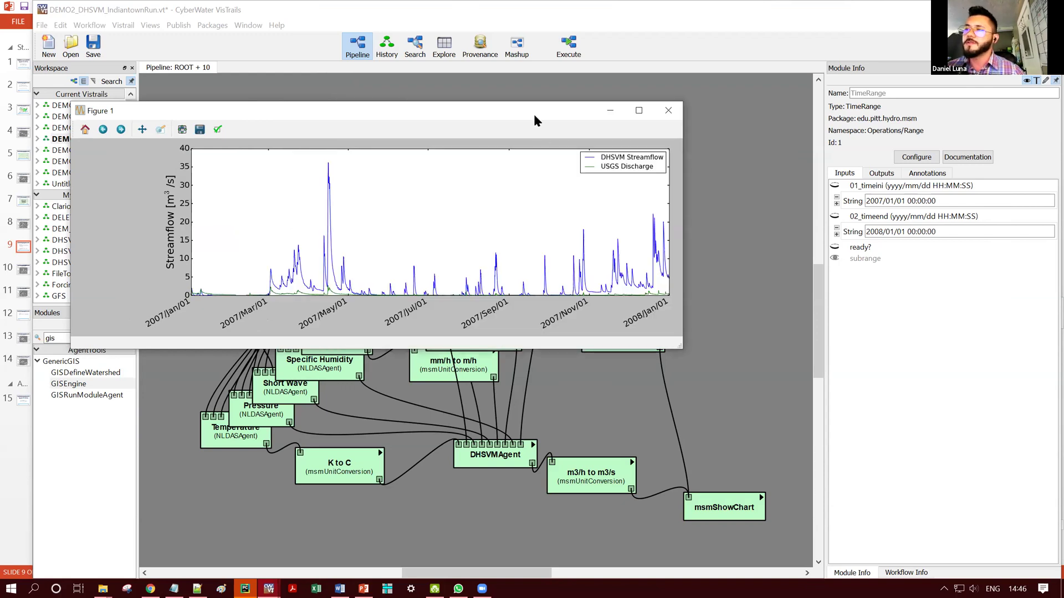
drag(525, 109, 418, 71)
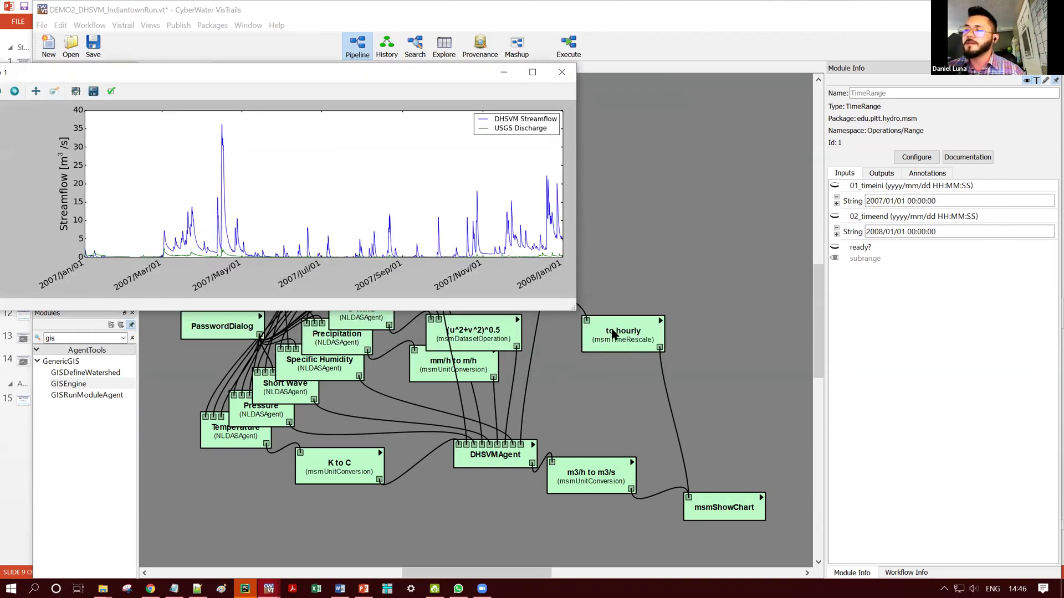
drag(572, 309, 820, 442)
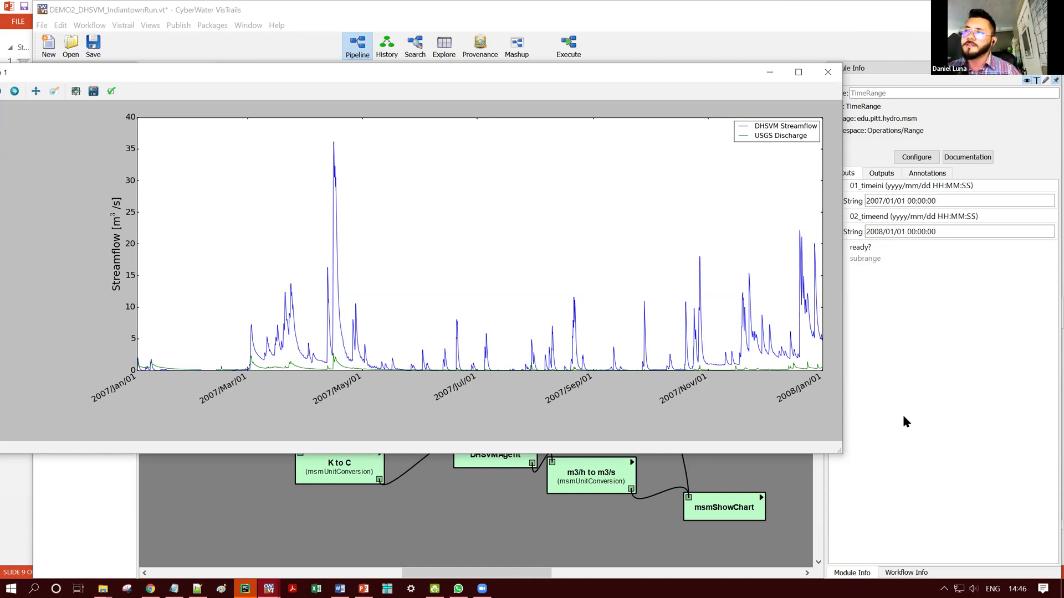
- Return to the Indiantown Run pipeline and examine the DHSVMAgent module's parameters
click(545, 58)
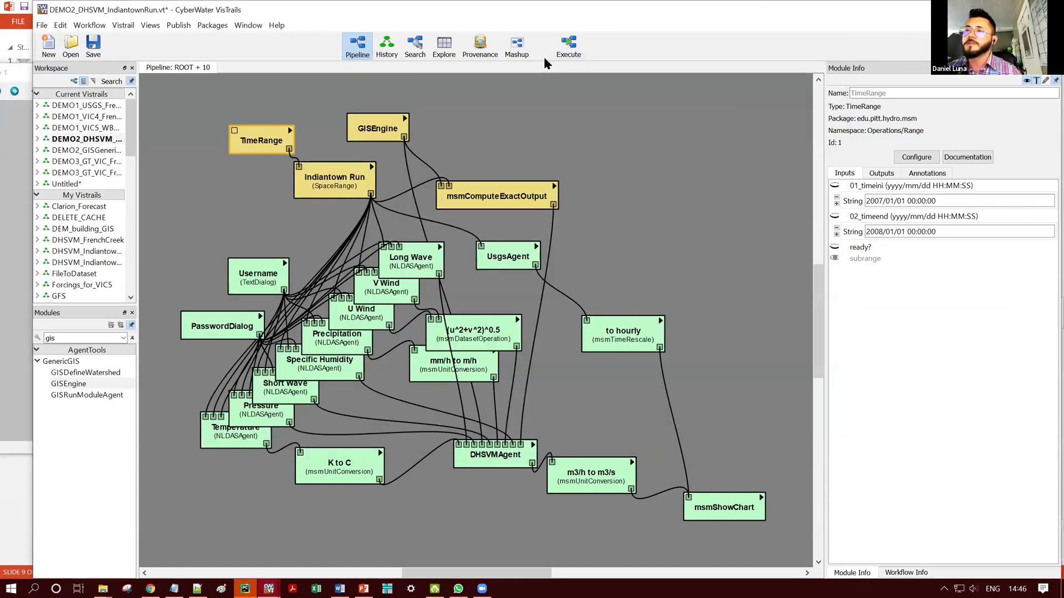
click(510, 461)
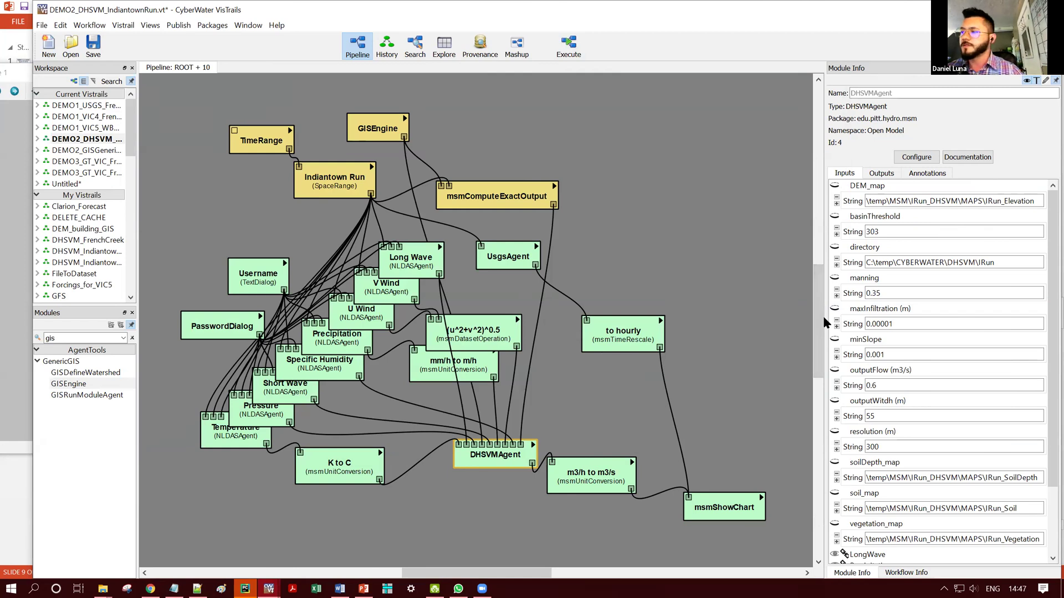
click(482, 589)
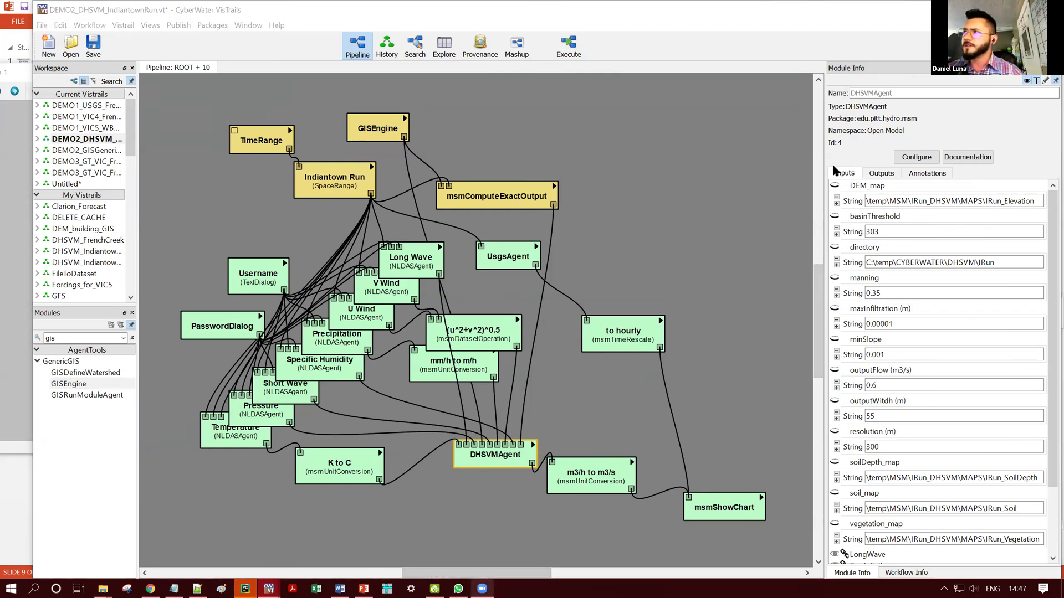